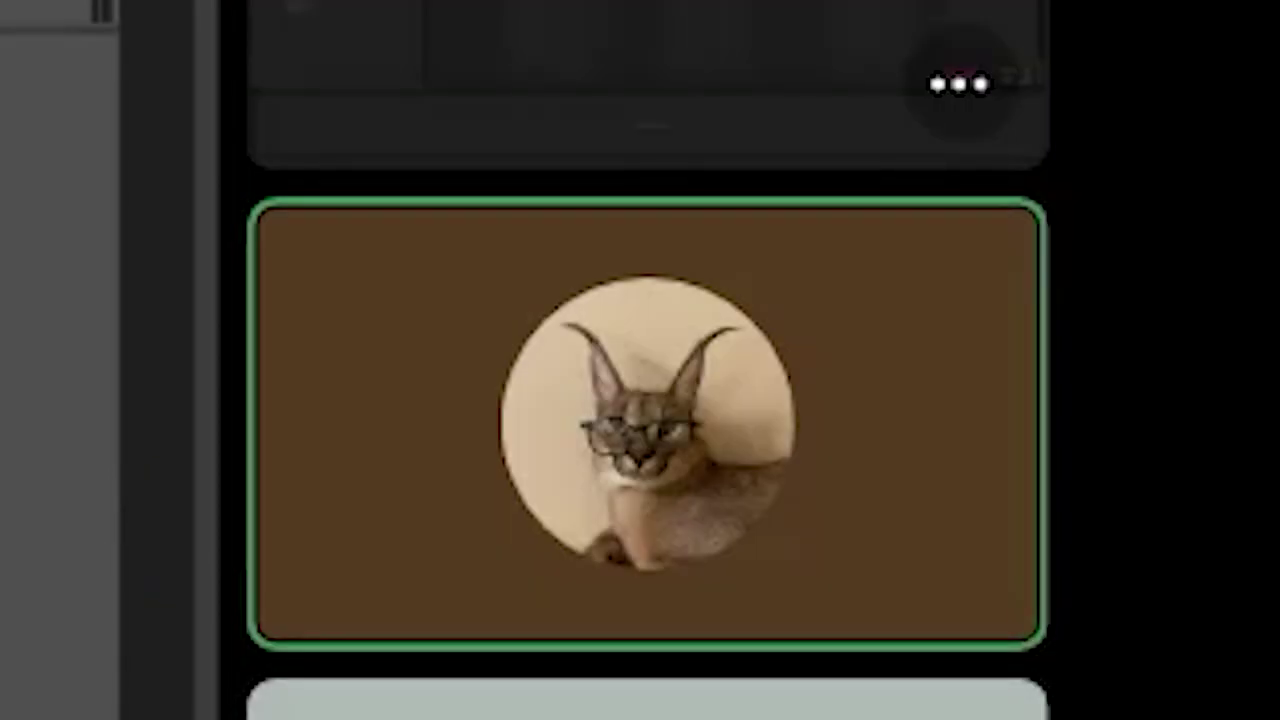
Play the long comedy-video recording on the first track and listen through it for sounds to sample.
{"action": "left_click_drag", "start_coordinate": [677, 141], "coordinate": [799, 141]}
{"action": "left_click", "coordinate": [336, 165]}
{"action": "left_click", "coordinate": [629, 262]}
{"action": "scroll", "coordinate": [569, 112], "scroll_direction": "down", "scroll_amount": 8}
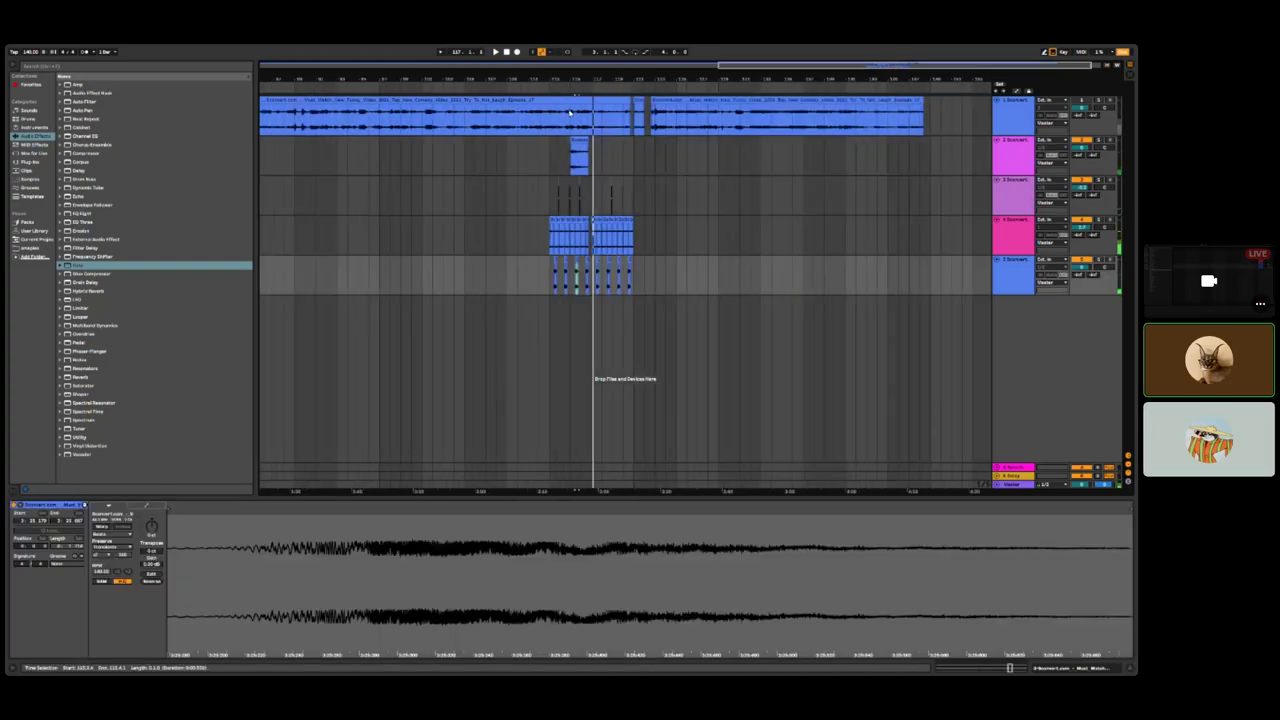
{"action": "left_click", "coordinate": [267, 131]}
{"action": "scroll", "coordinate": [268, 131], "scroll_direction": "up", "scroll_amount": 5}
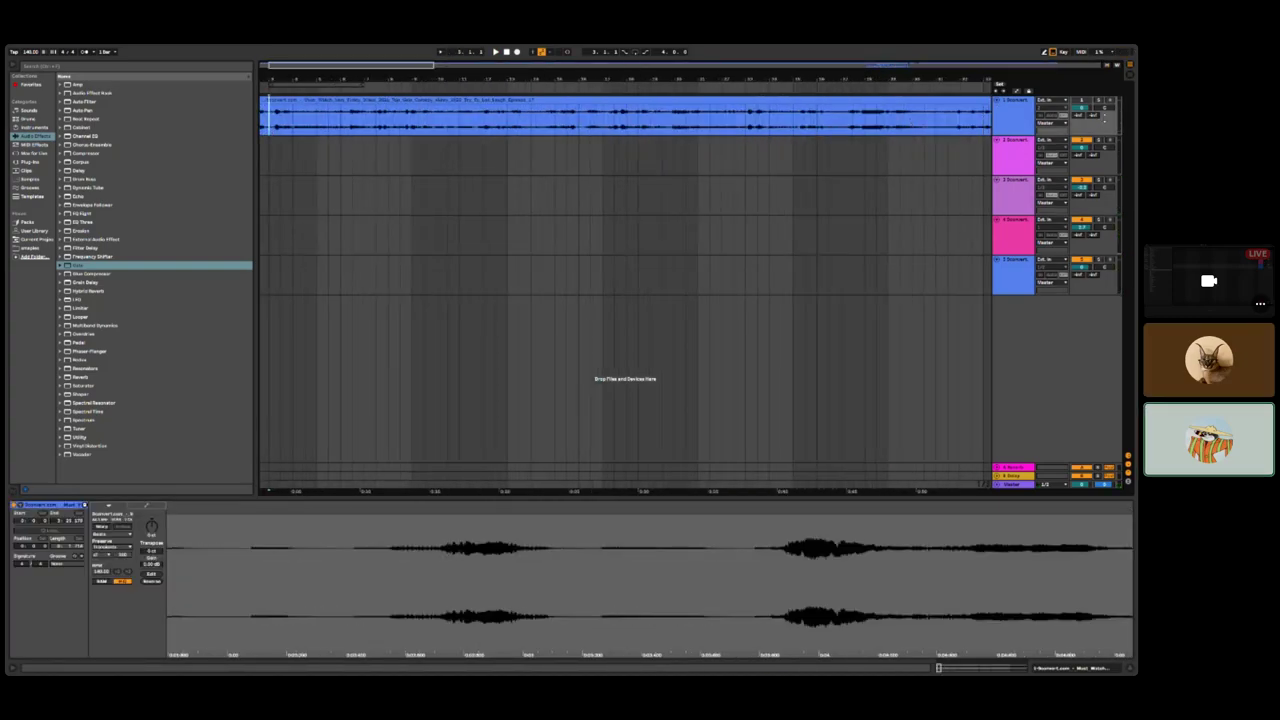
{"action": "key", "text": "space"}
{"action": "scroll", "coordinate": [289, 211], "scroll_direction": "down", "scroll_amount": 3}
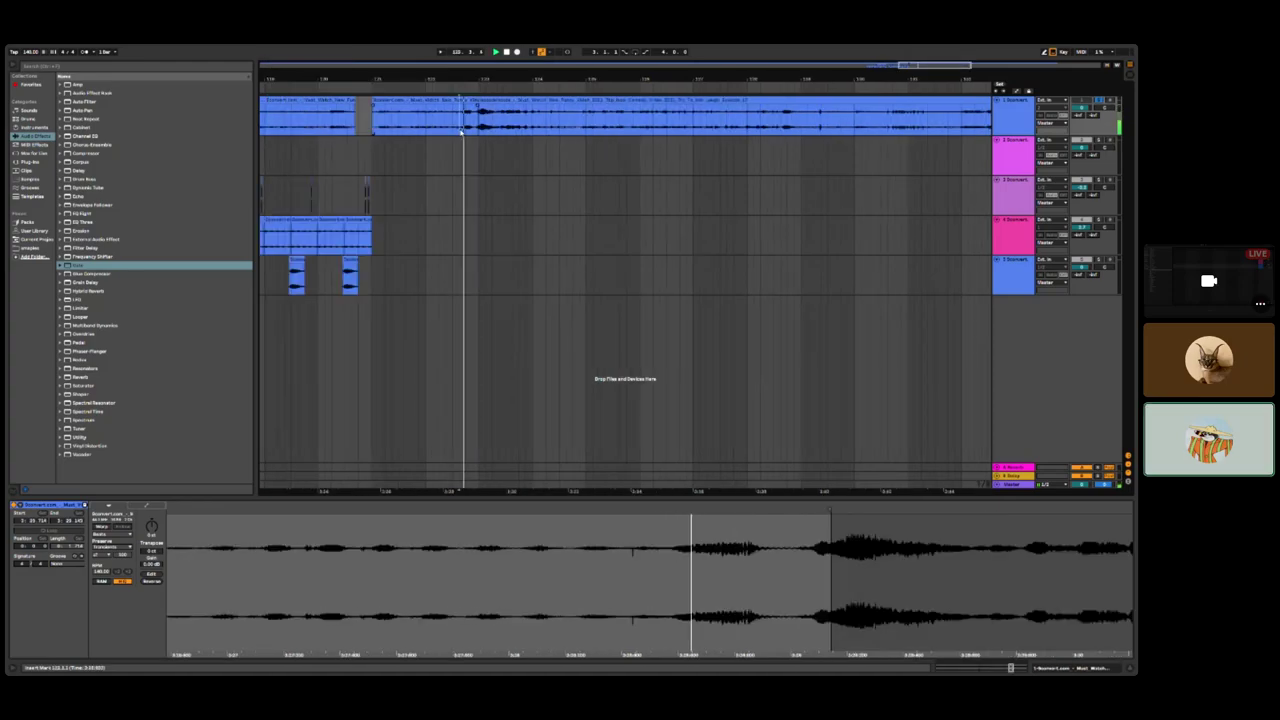
{"action": "scroll", "coordinate": [462, 133], "scroll_direction": "up", "scroll_amount": 3}
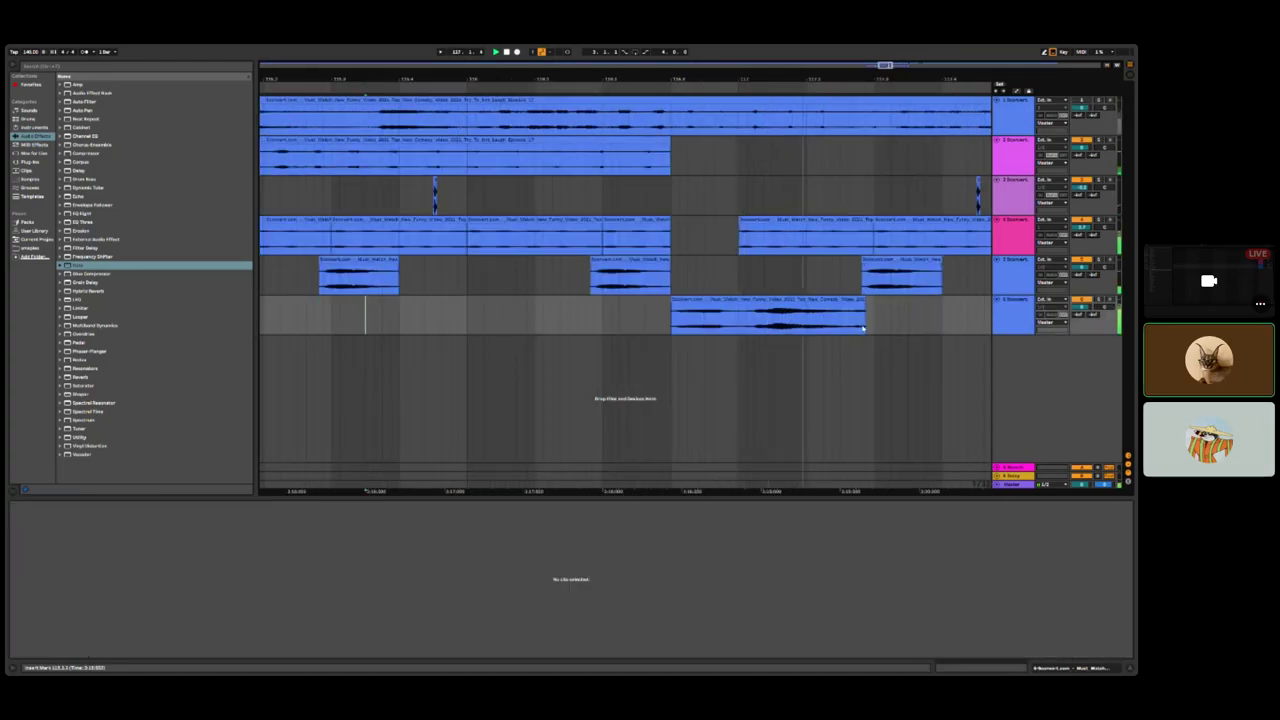
{"action": "left_click", "coordinate": [728, 322]}
{"action": "left_click", "coordinate": [1012, 233]}
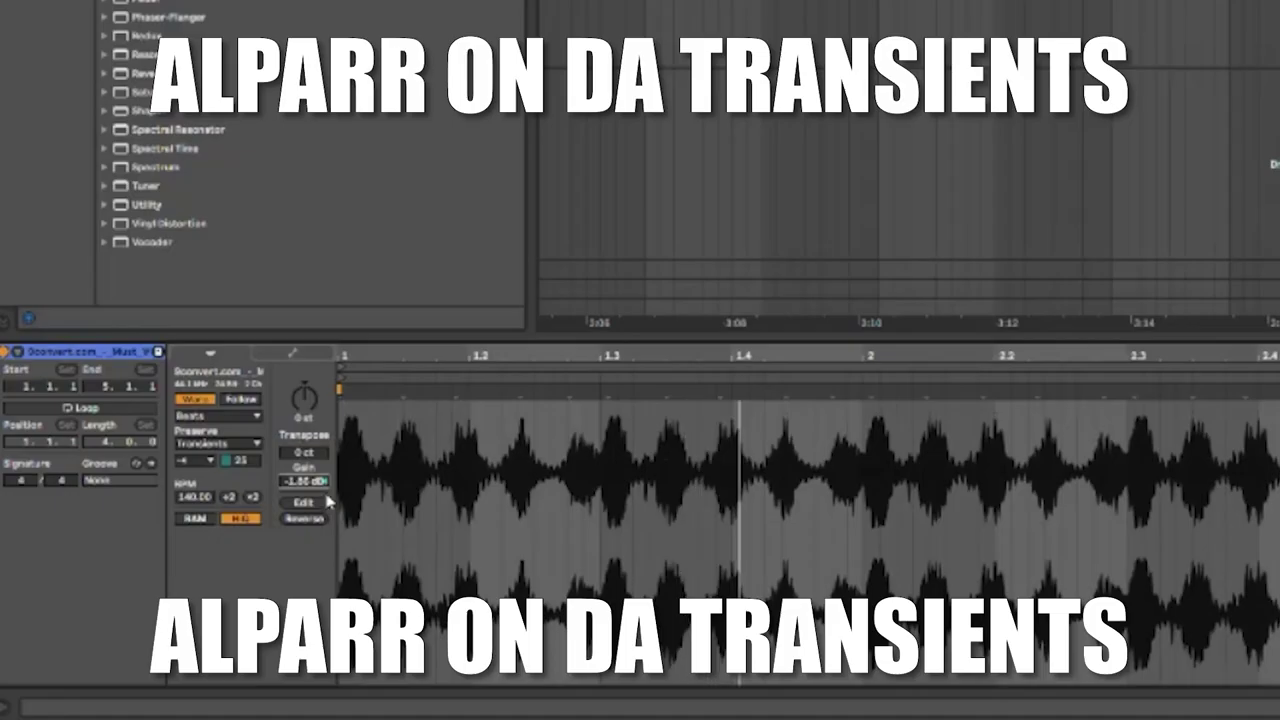
{"action": "left_click", "coordinate": [1063, 285]}
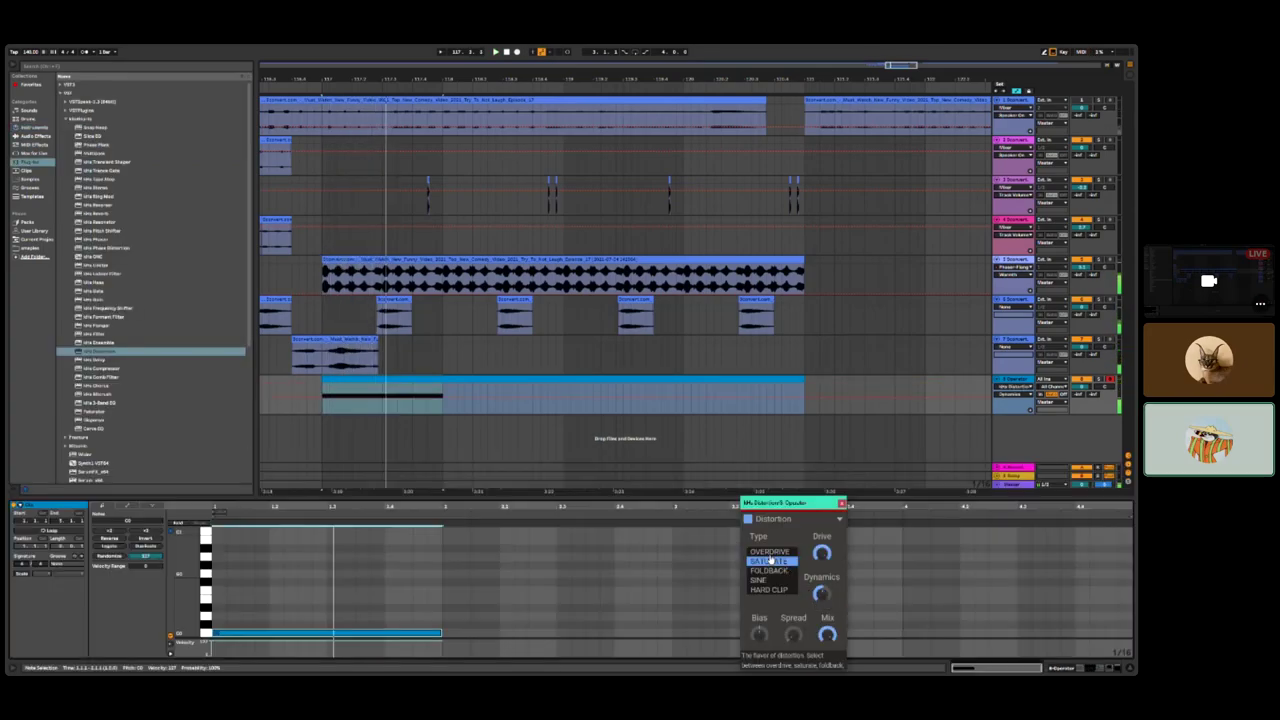
Set the distortion type of the Operator track's kHs Distortion effect to Overdrive.
{"action": "left_click", "coordinate": [770, 554]}
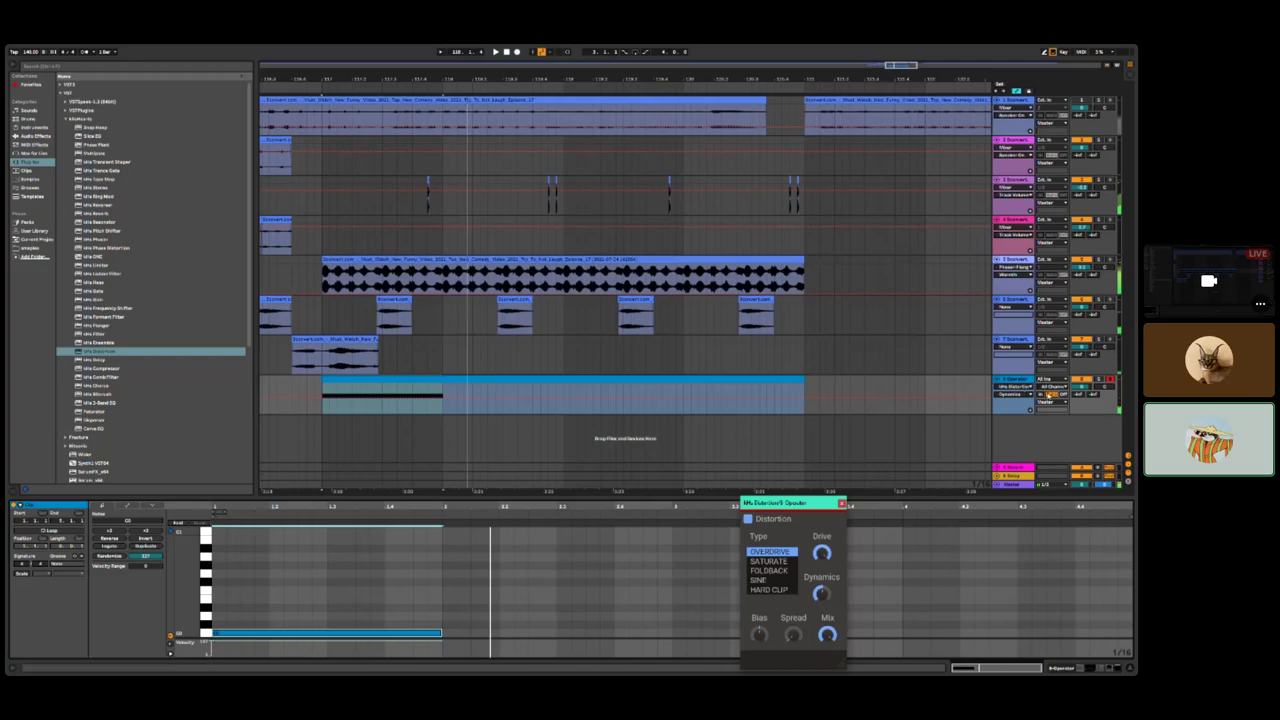
{"action": "key", "text": "shift+Tab"}
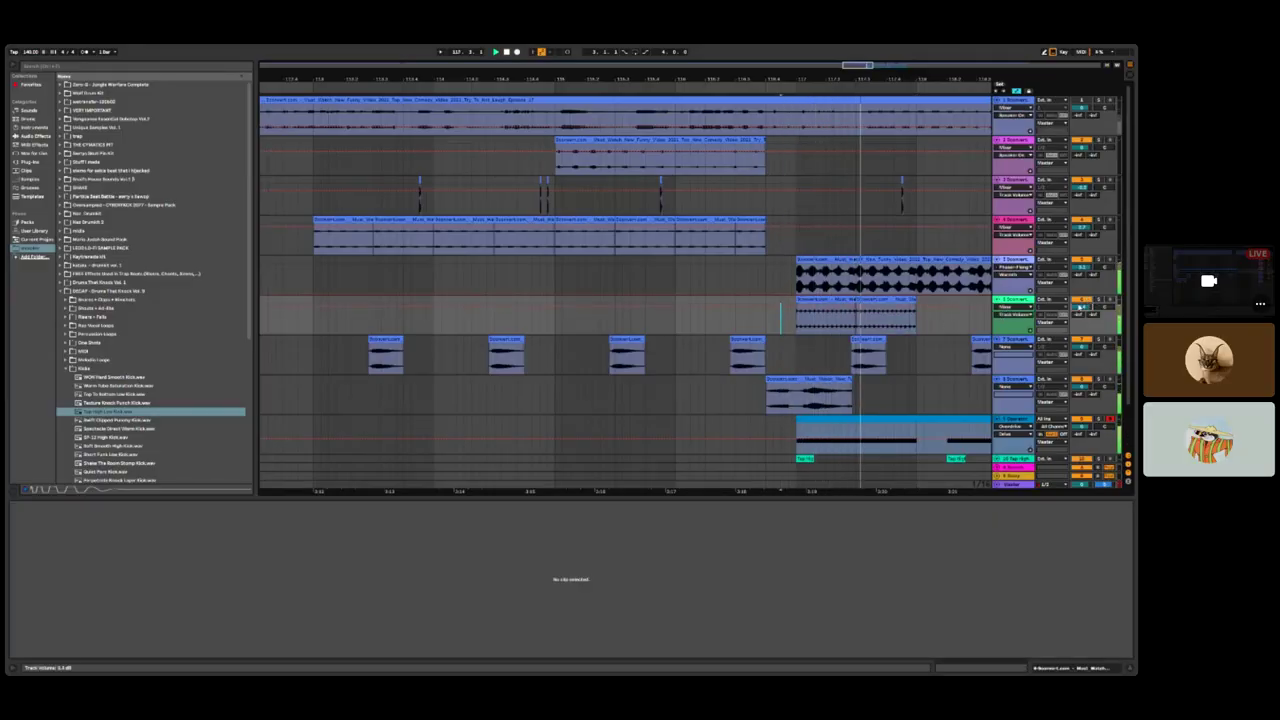
Duplicate the clip on the green sixth track twice and select the start of the fifth and sixth tracks' clips.
{"action": "left_click", "coordinate": [883, 299]}
{"action": "key", "text": "ctrl+d"}
{"action": "key", "text": "ctrl+d"}
{"action": "scroll", "coordinate": [886, 360], "scroll_direction": "down", "scroll_amount": 4}
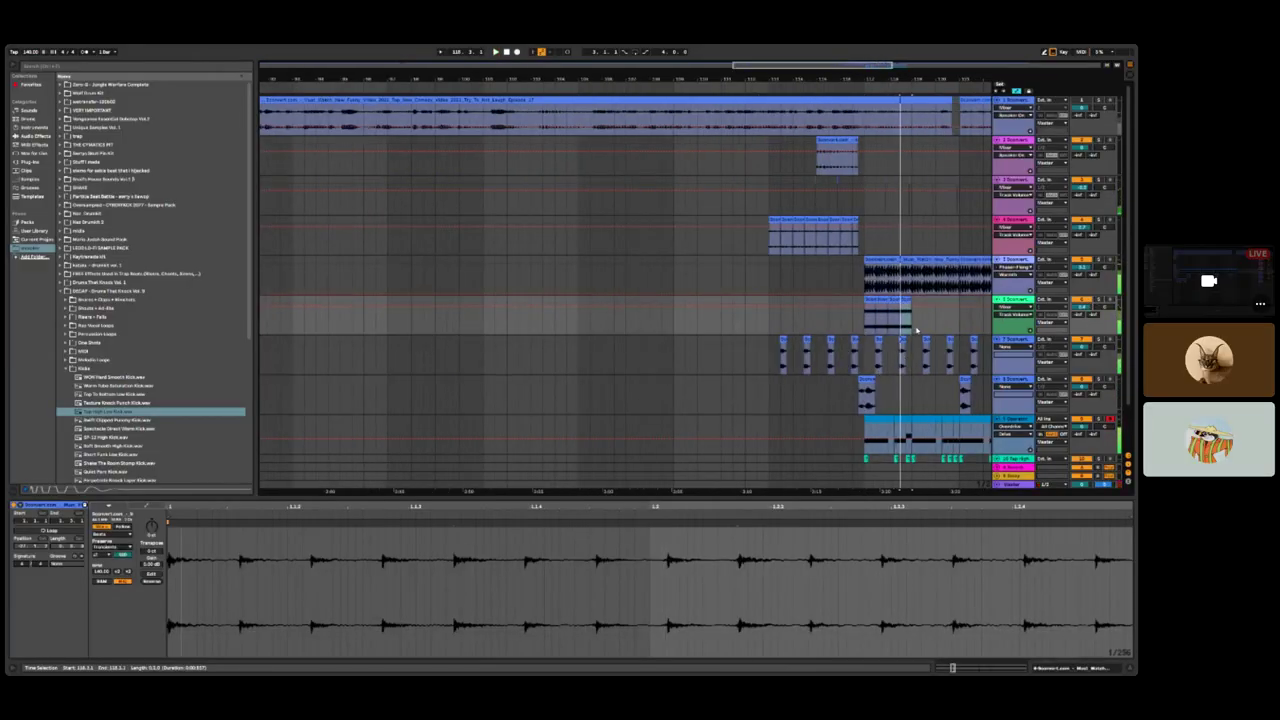
{"action": "left_click_drag", "start_coordinate": [914, 330], "coordinate": [855, 273]}
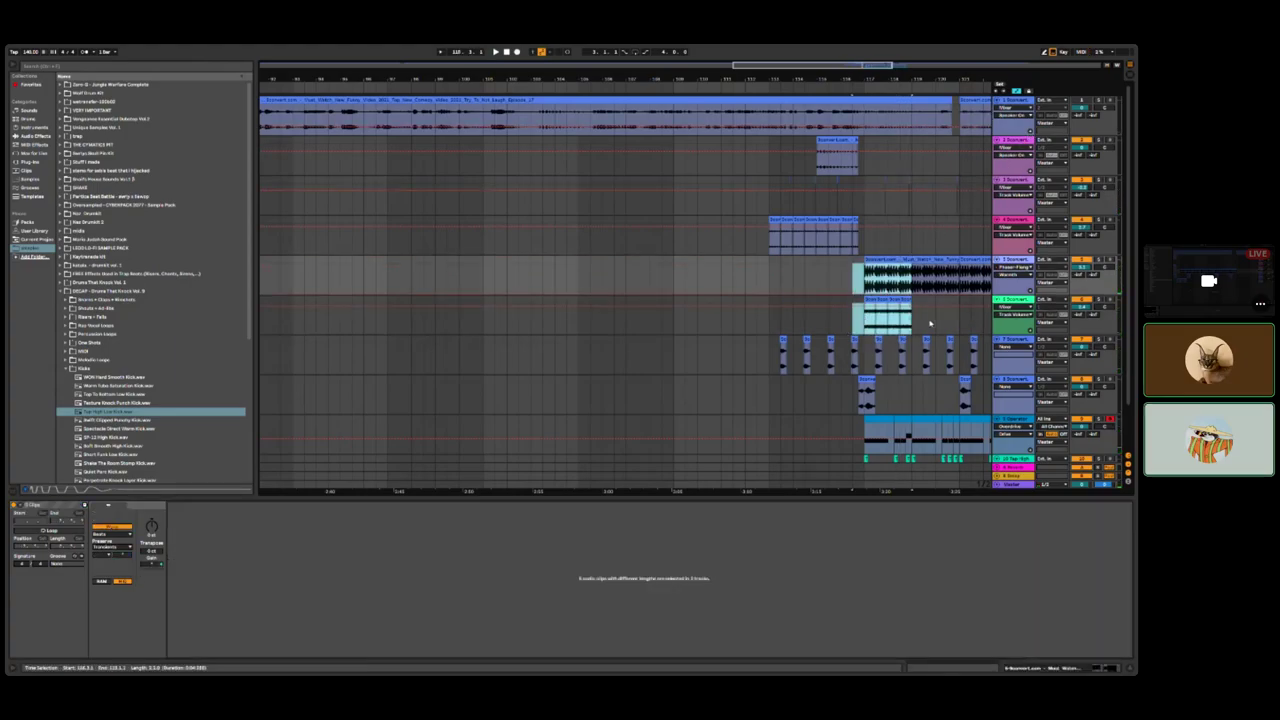
{"action": "left_click", "coordinate": [905, 320]}
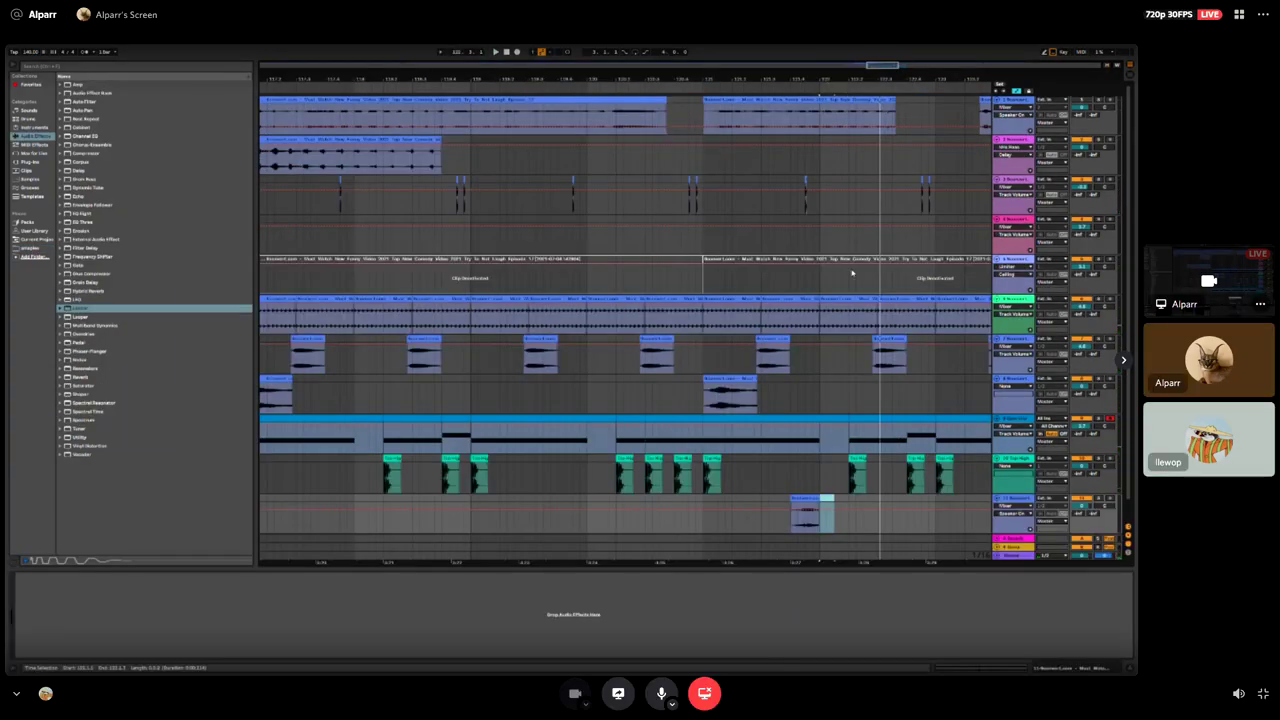
Solo the first track and play its source recording to listen for more usable sounds.
{"action": "scroll", "coordinate": [852, 272], "scroll_direction": "down", "scroll_amount": 5}
{"action": "left_click", "coordinate": [366, 113]}
{"action": "left_click", "coordinate": [1098, 100]}
{"action": "key", "text": "space"}
{"action": "scroll", "coordinate": [352, 174], "scroll_direction": "up", "scroll_amount": 5}
{"action": "scroll", "coordinate": [314, 125], "scroll_direction": "down", "scroll_amount": 3}
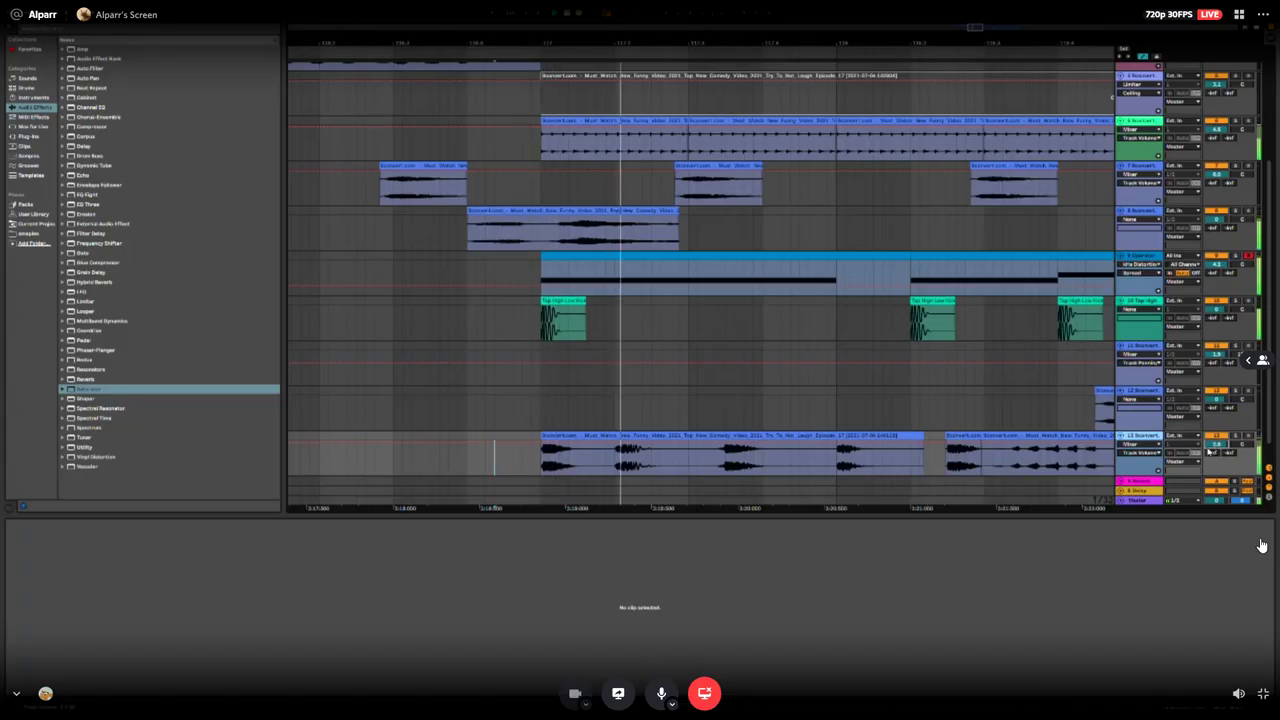
{"action": "left_click", "coordinate": [1257, 360]}
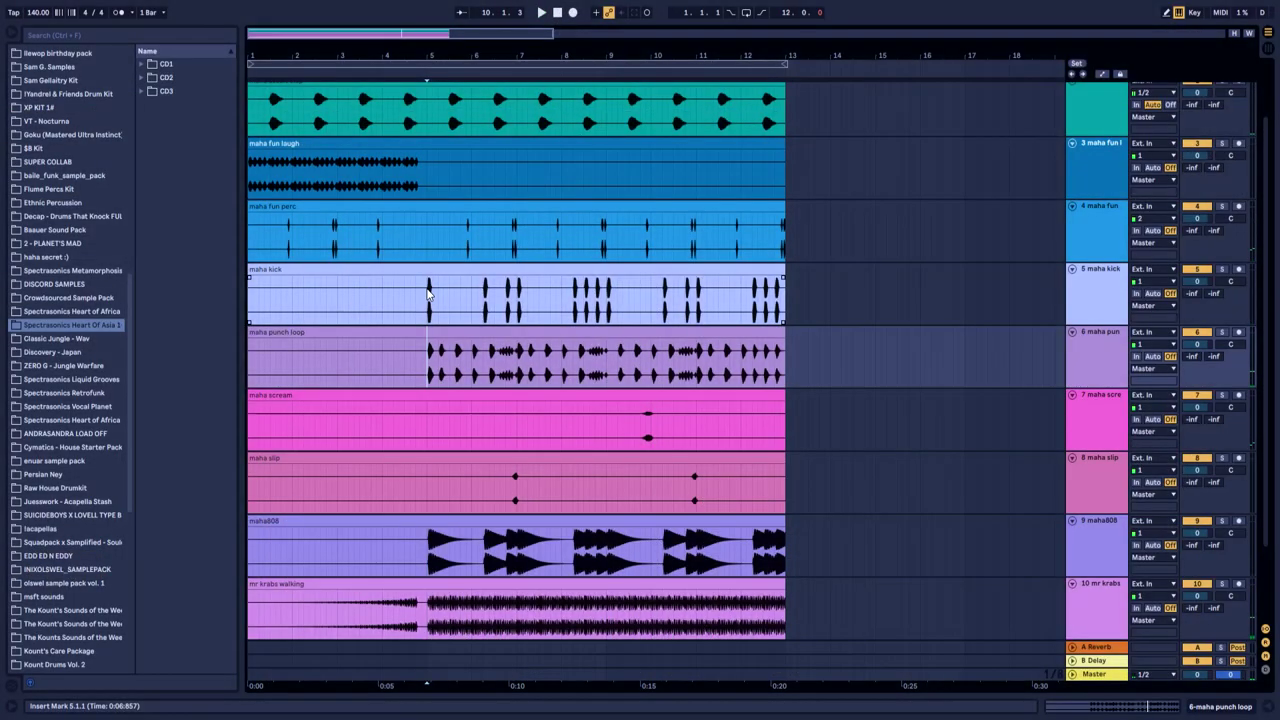
Load a Drum Rack onto the empty MIDI track 3.
{"action": "left_click", "coordinate": [428, 292]}
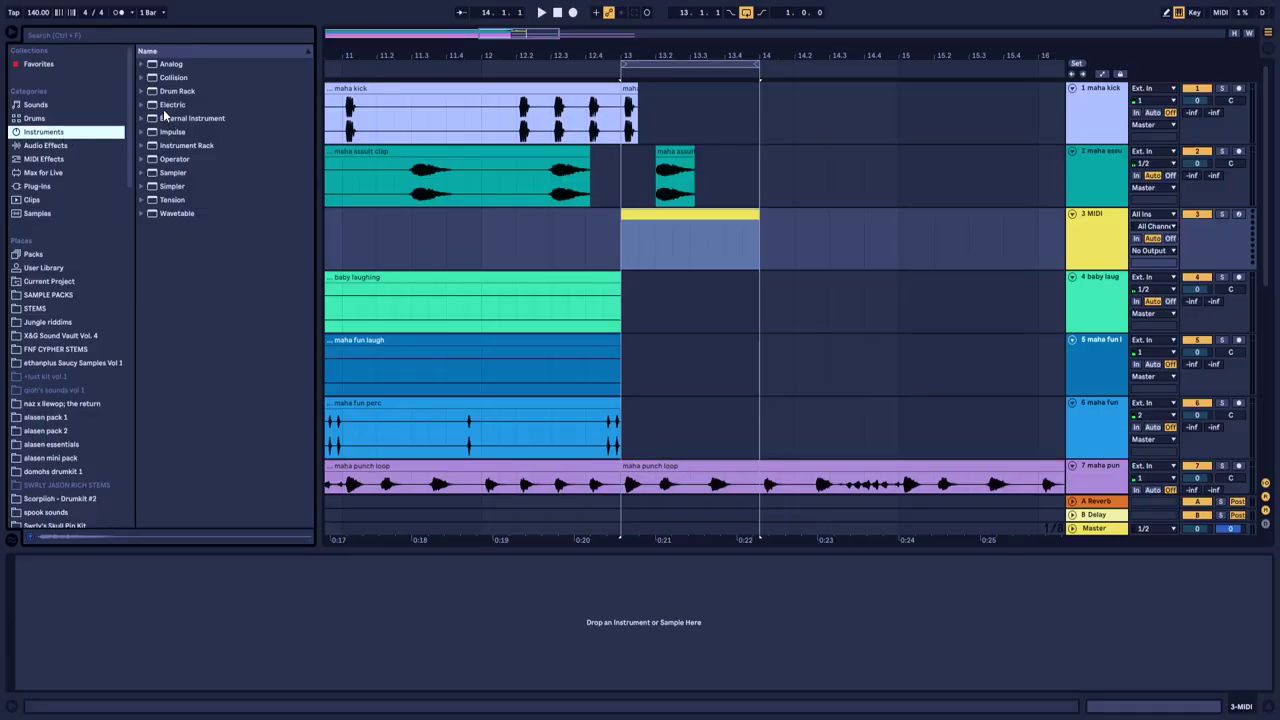
{"action": "left_click_drag", "start_coordinate": [172, 91], "coordinate": [1102, 235]}
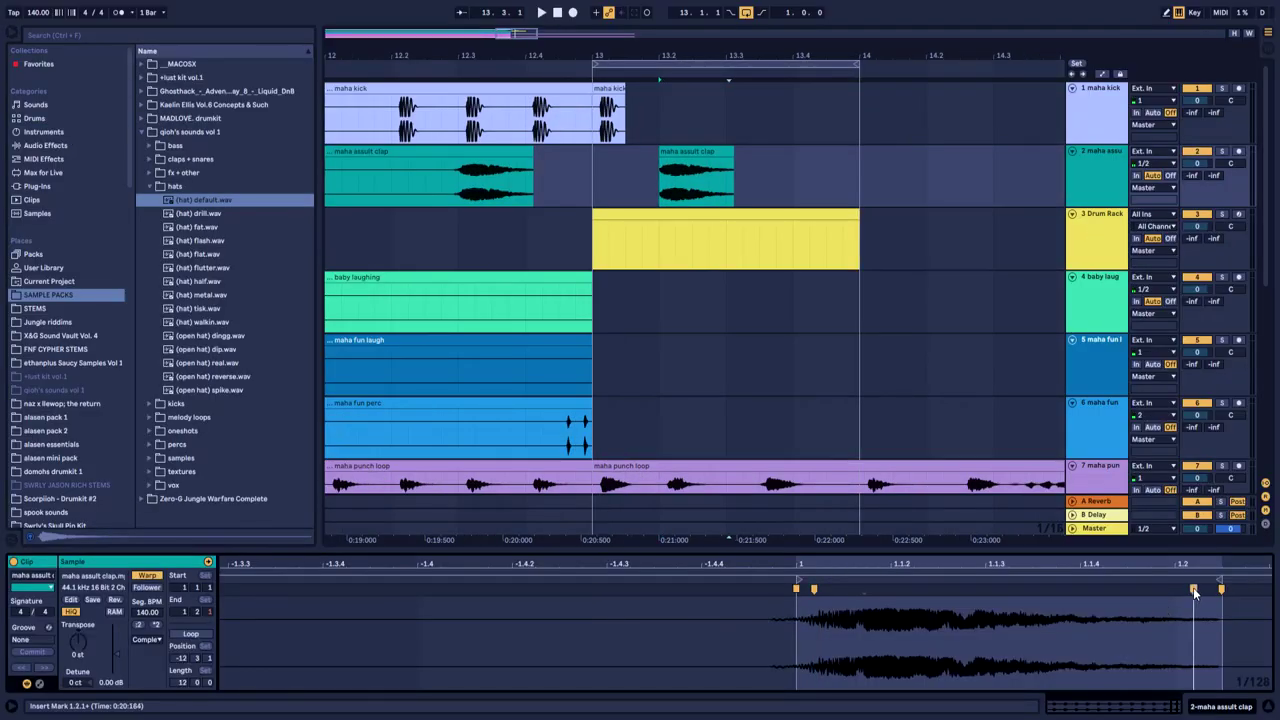
Compress the maha assult clap after bar 13 by moving its end warp marker earlier, and trim the clip shorter.
{"action": "left_click_drag", "start_coordinate": [1194, 592], "coordinate": [1040, 590]}
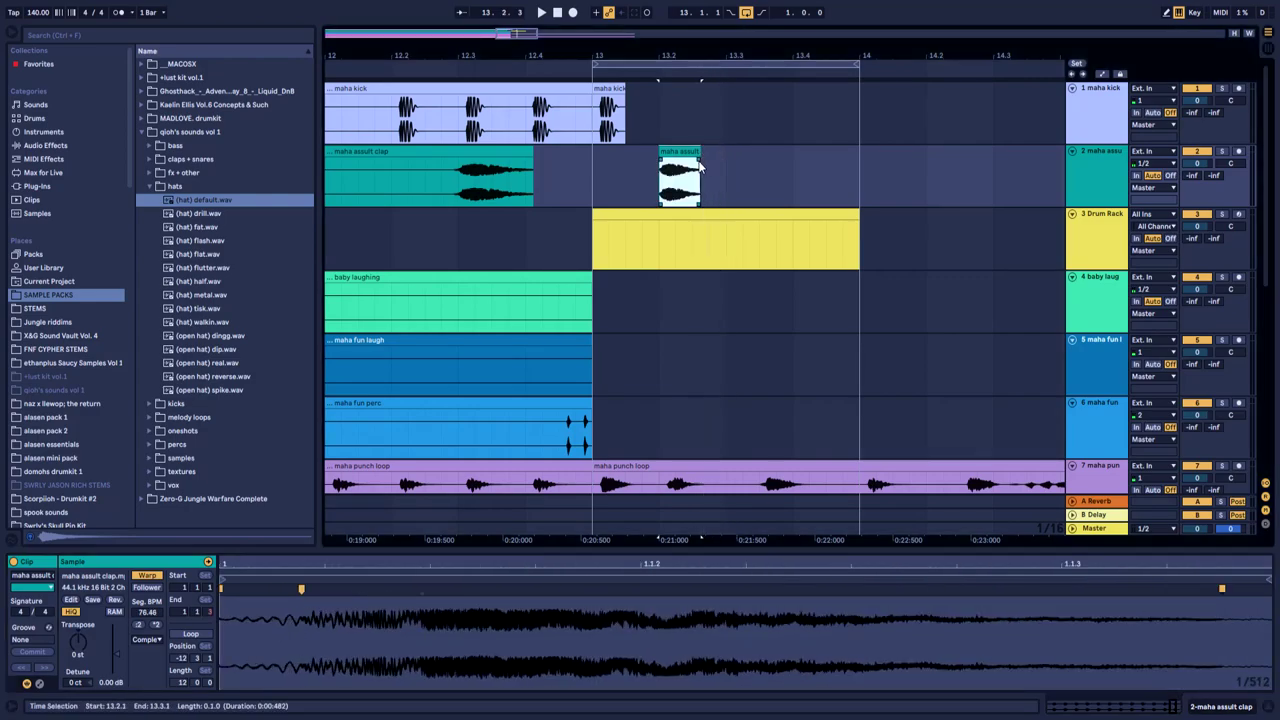
{"action": "left_click_drag", "start_coordinate": [700, 154], "coordinate": [692, 158]}
Extend the loop to all of bar 13 and move the third flat-hat note to beat 1.3 in the Drum Rack clip.
{"action": "left_click", "coordinate": [594, 110]}
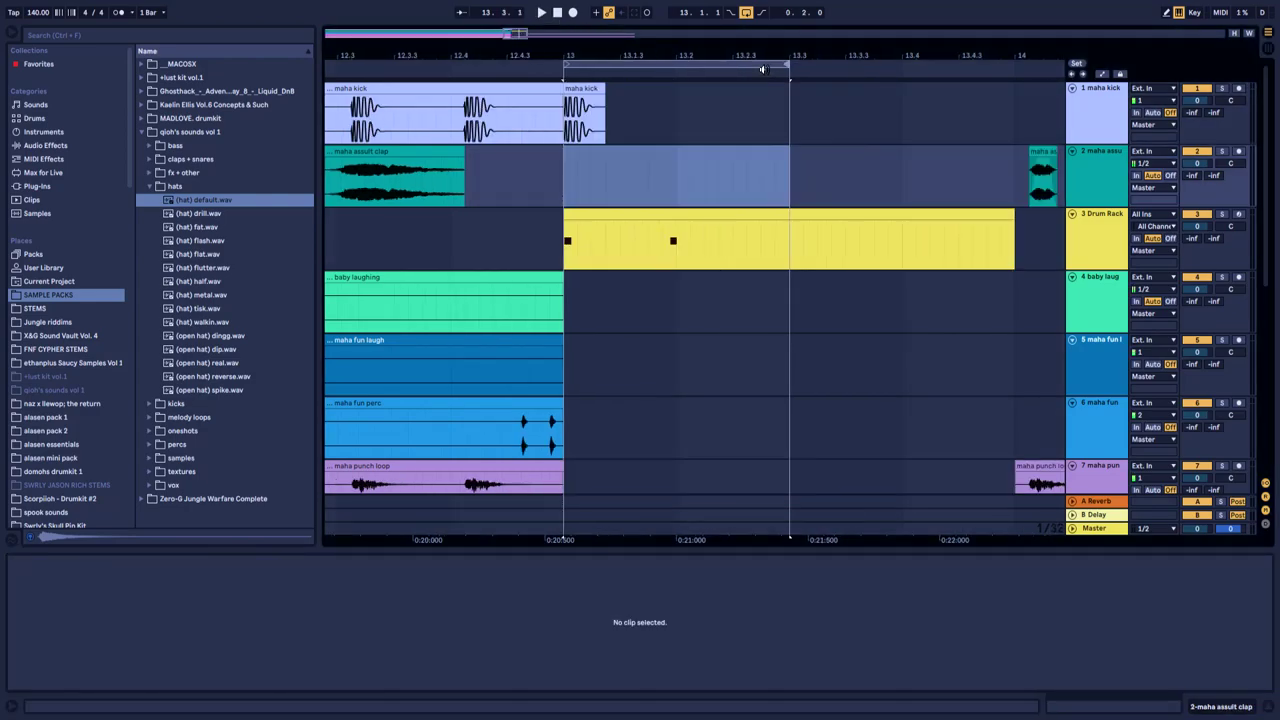
{"action": "left_click", "coordinate": [760, 65]}
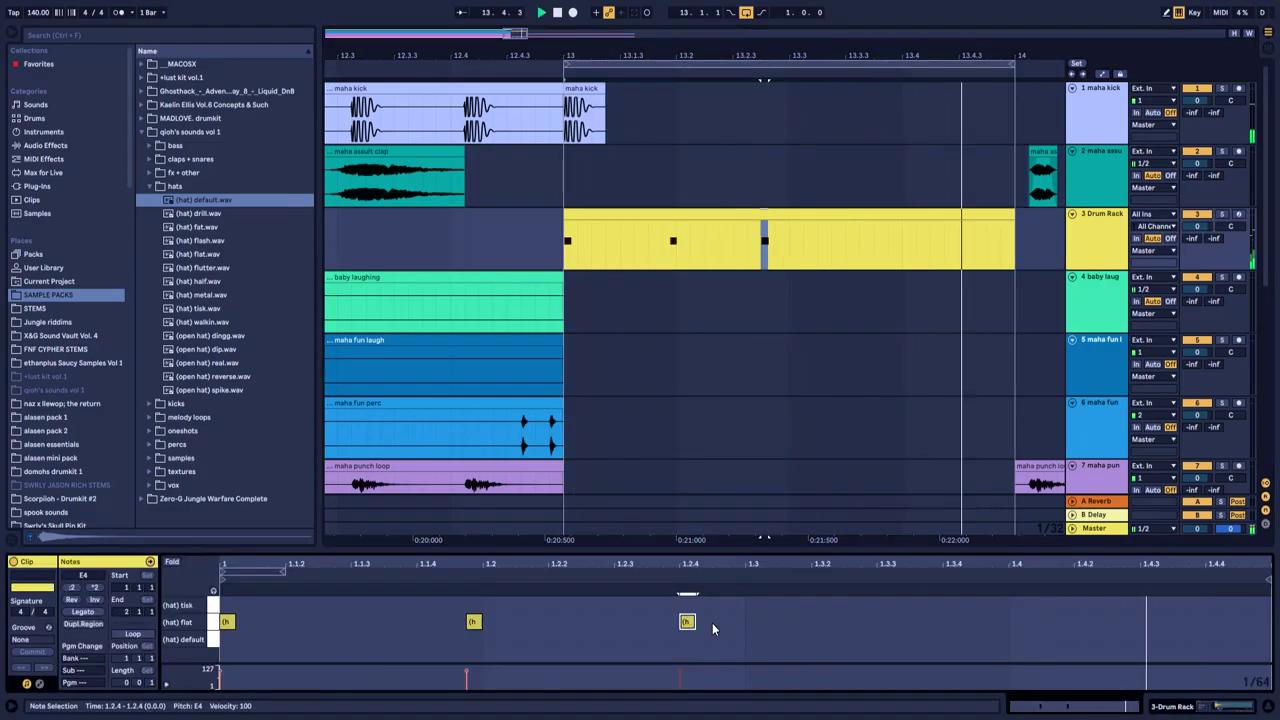
{"action": "left_click_drag", "start_coordinate": [713, 628], "coordinate": [755, 627]}
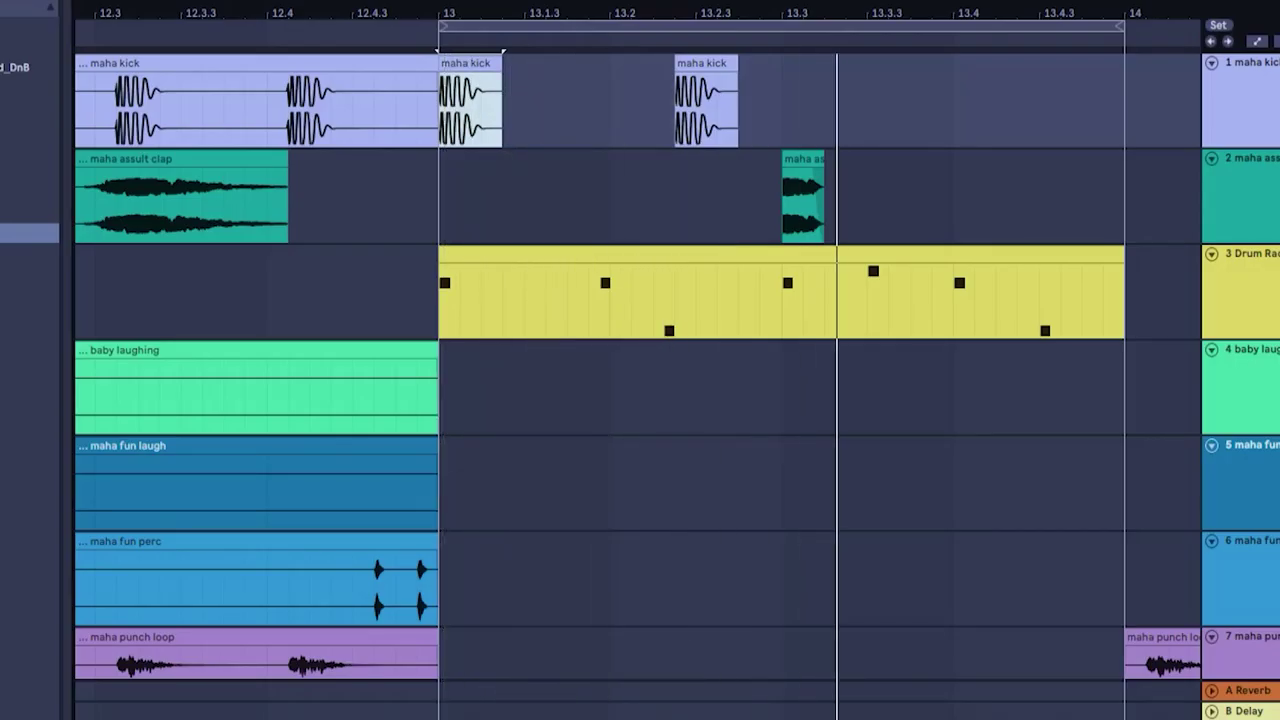
Move the second maha punch loop segment back to beat 13.3 so it directly follows the first segment.
{"action": "left_click_drag", "start_coordinate": [649, 14], "coordinate": [569, 55]}
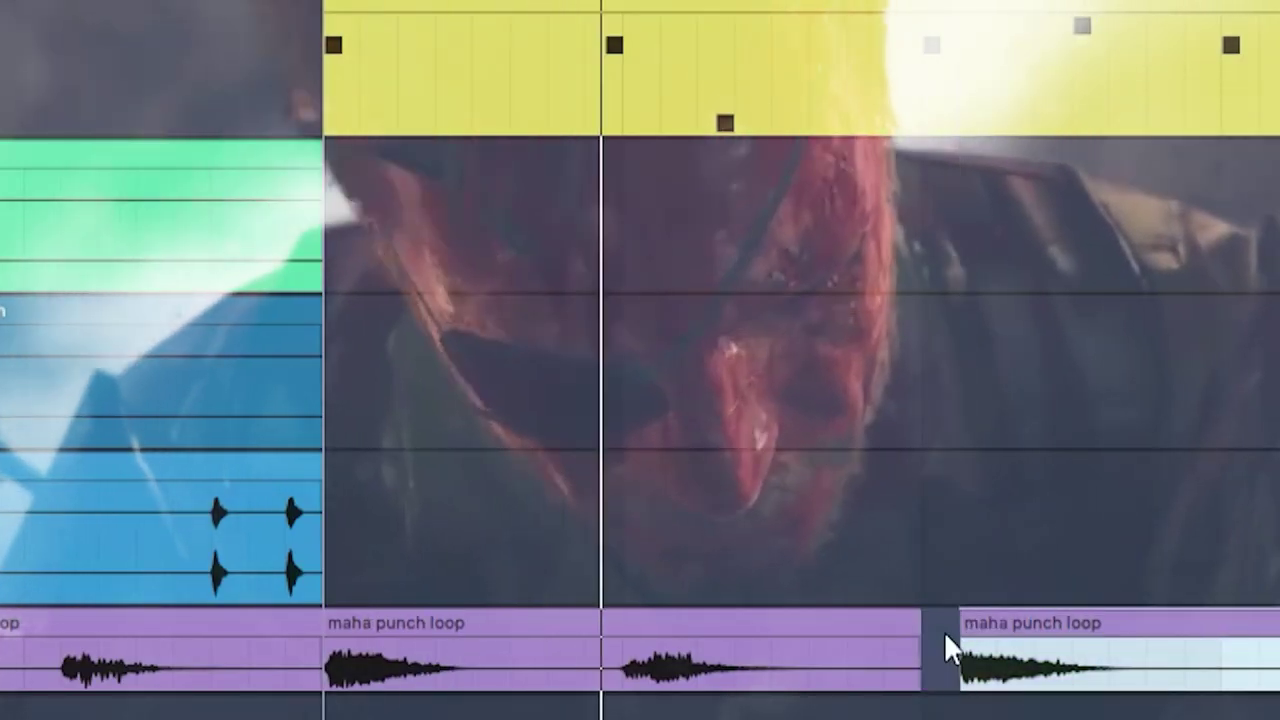
{"action": "left_click_drag", "start_coordinate": [998, 622], "coordinate": [962, 622]}
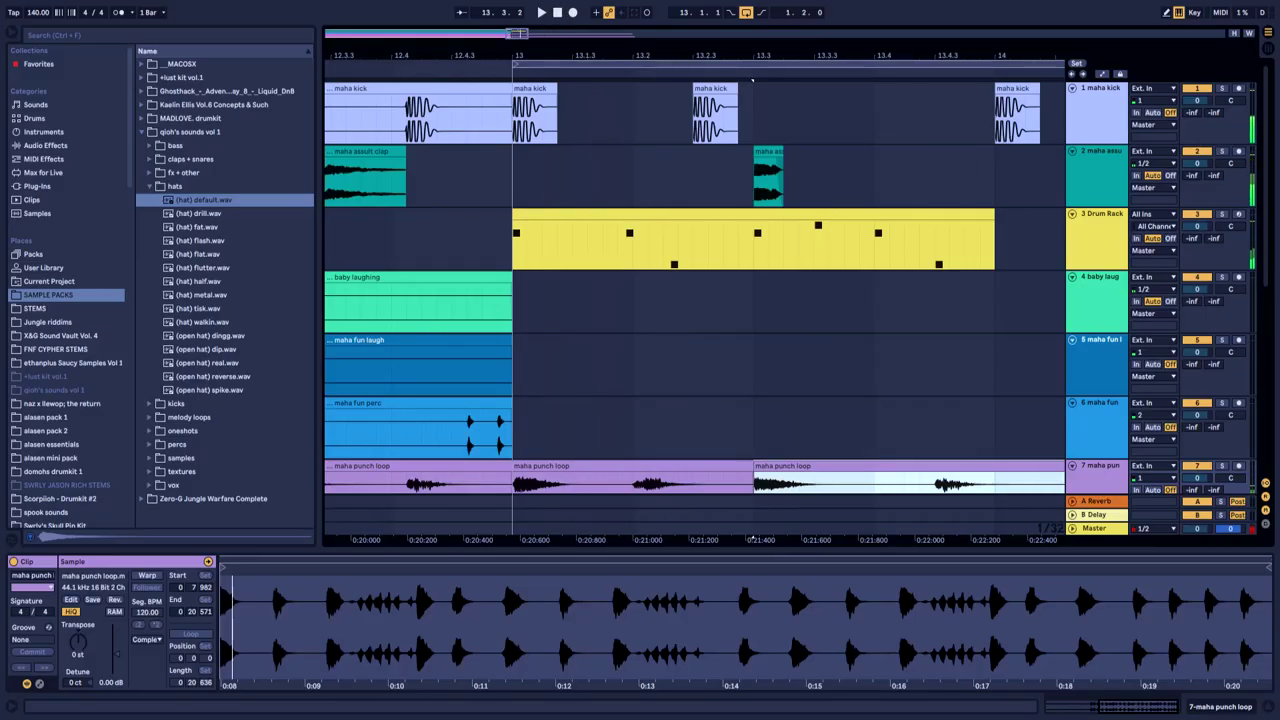
{"action": "left_click_drag", "start_coordinate": [553, 55], "coordinate": [532, 49]}
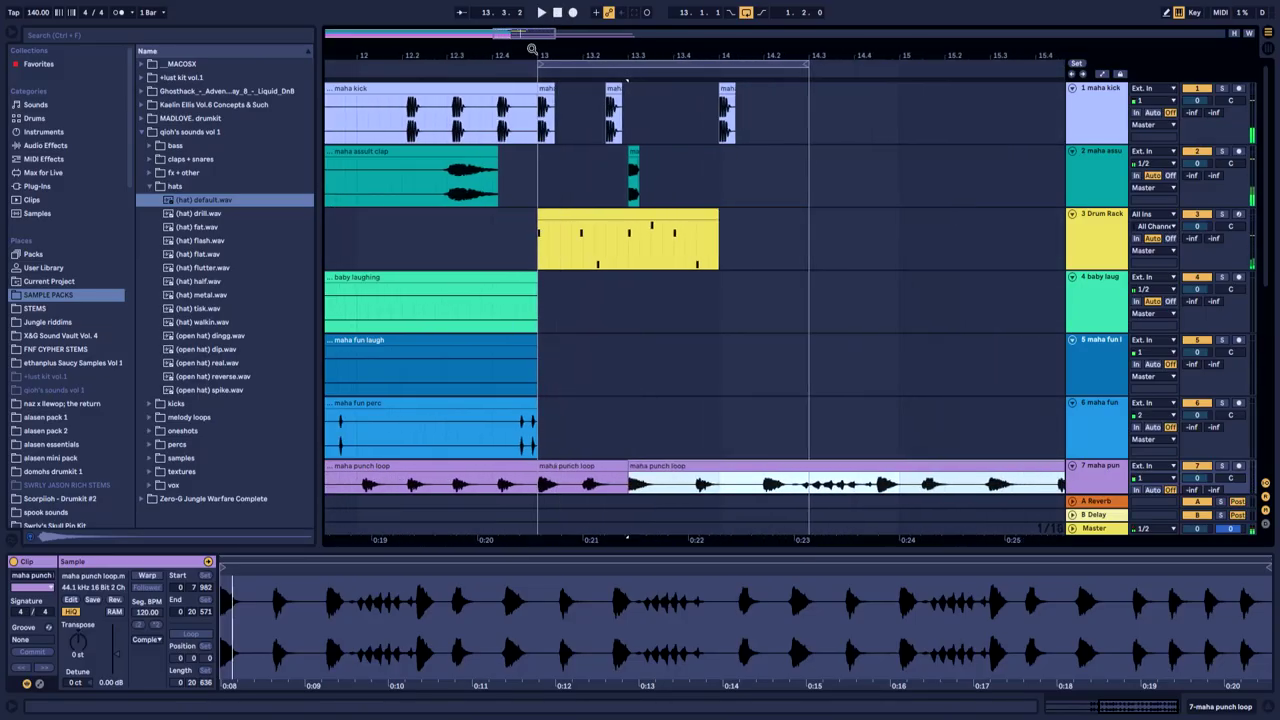
Select the bar 13 Drum Rack clip and a percussion hit in the maha fun perc clip.
{"action": "left_click", "coordinate": [688, 210]}
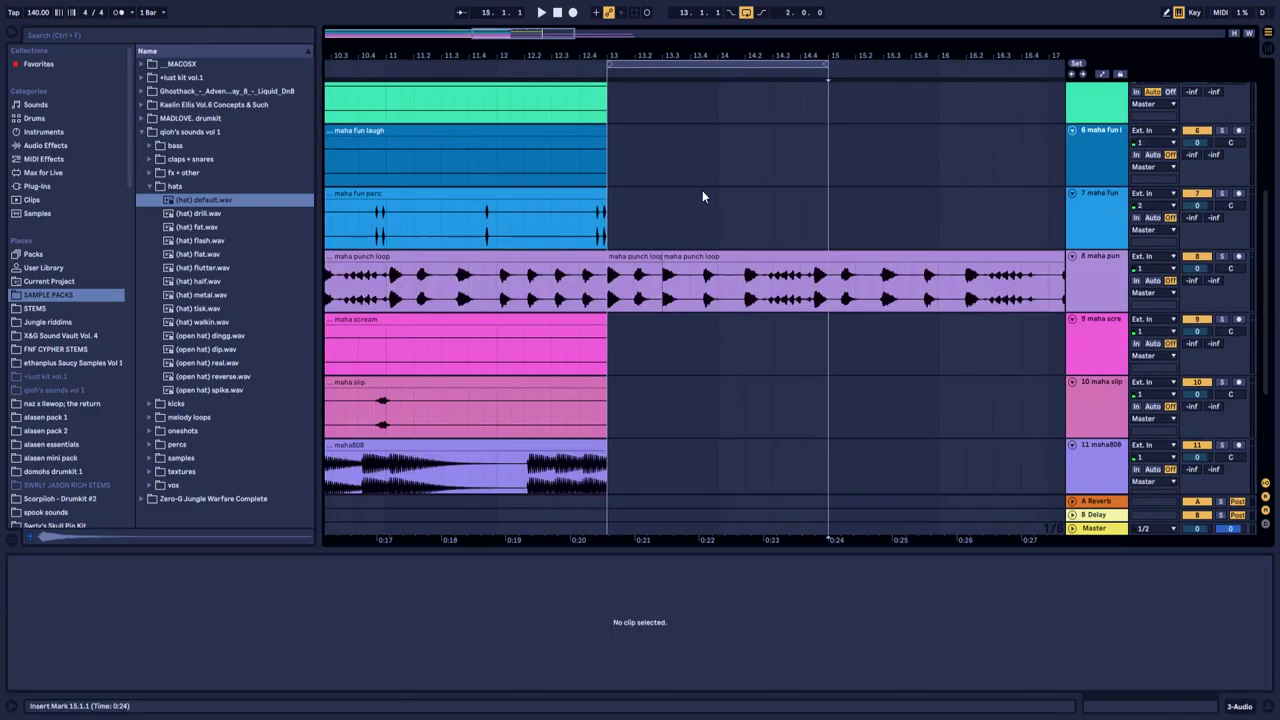
{"action": "left_click", "coordinate": [486, 234]}
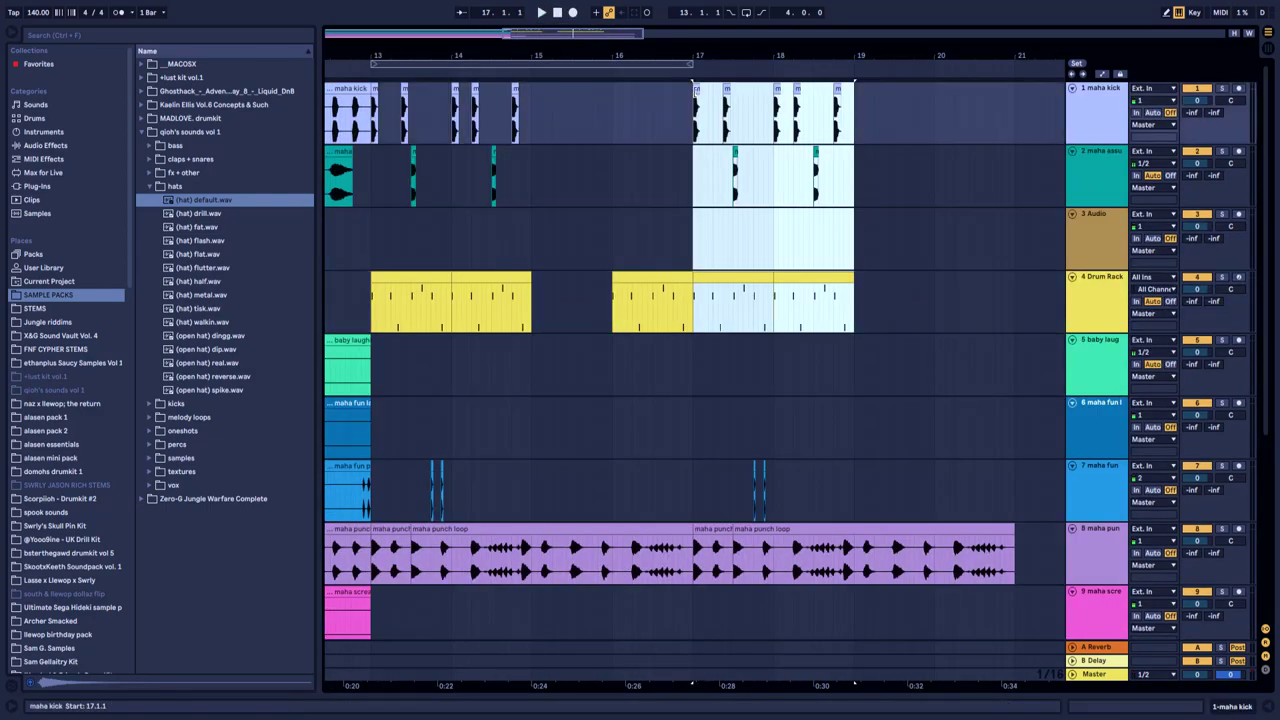
Delete the maha808 segment that fills bar 13.
{"action": "scroll", "coordinate": [676, 403], "scroll_direction": "down", "scroll_amount": 5}
{"action": "left_click", "coordinate": [427, 458]}
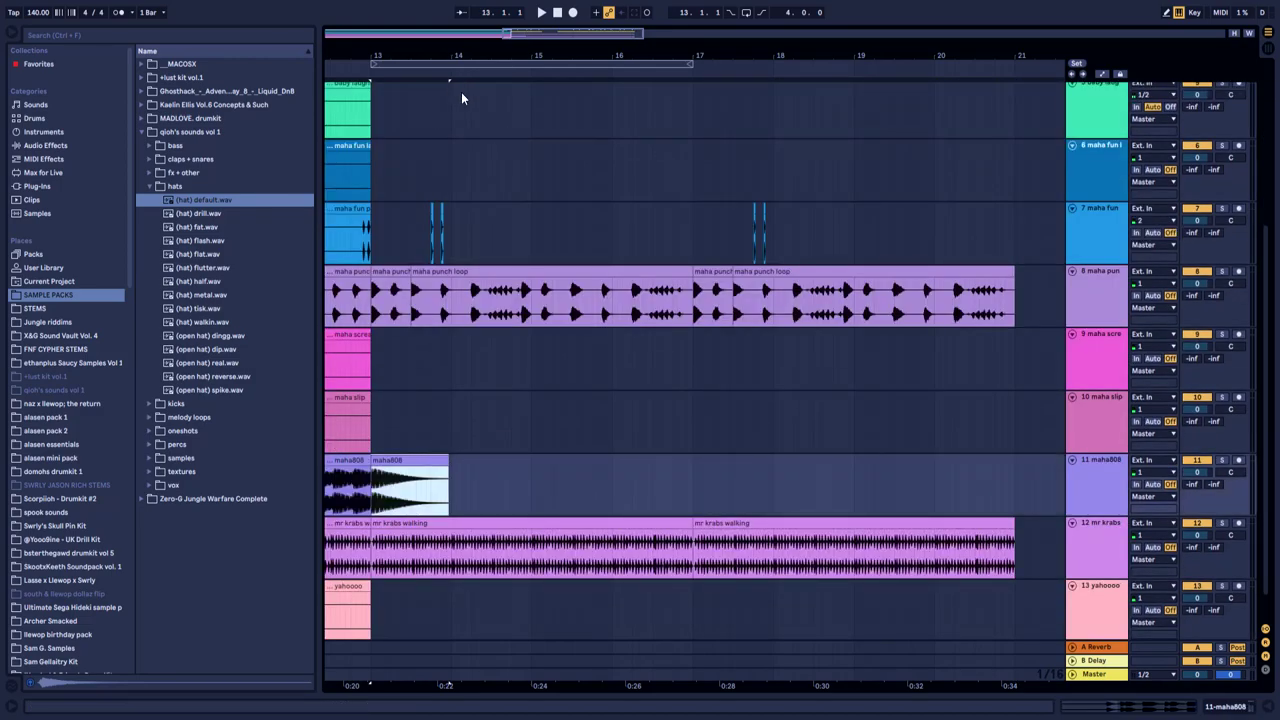
{"action": "key", "text": "Delete"}
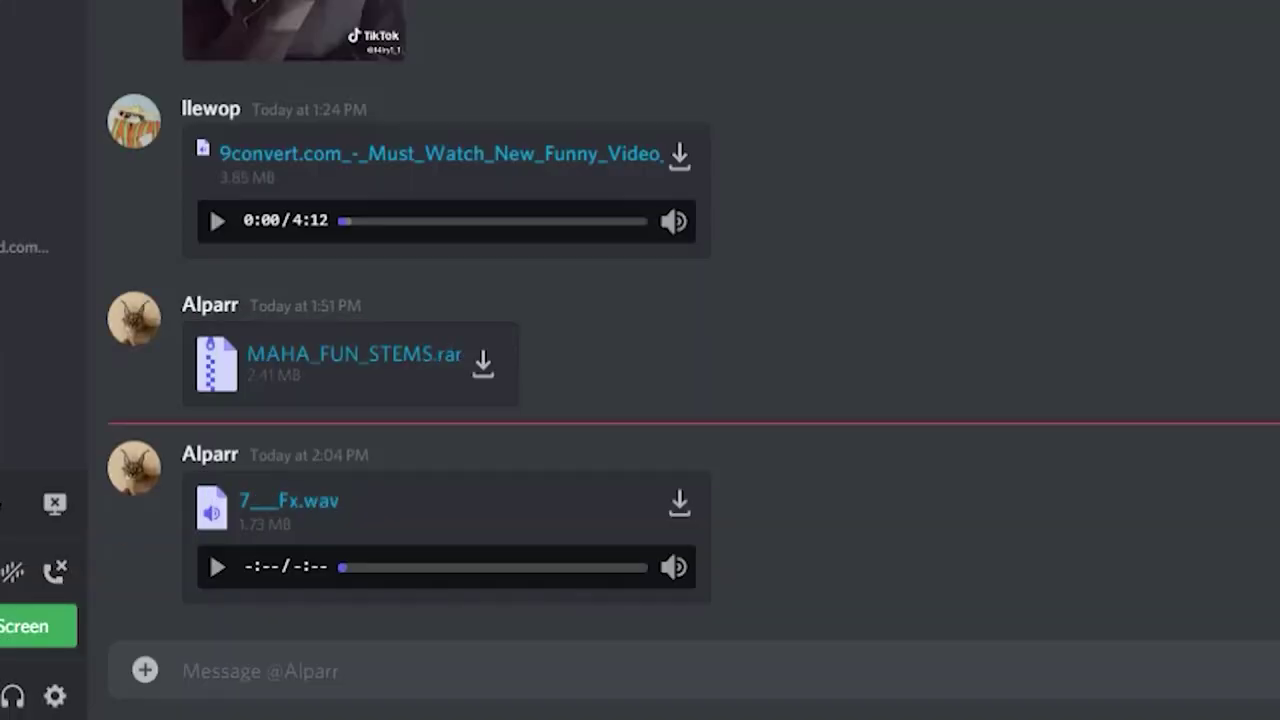
Switch to the Discord chat and preview the shared 7___Fx.wav file.
{"action": "left_click", "coordinate": [219, 573]}
{"action": "left_click", "coordinate": [219, 573]}
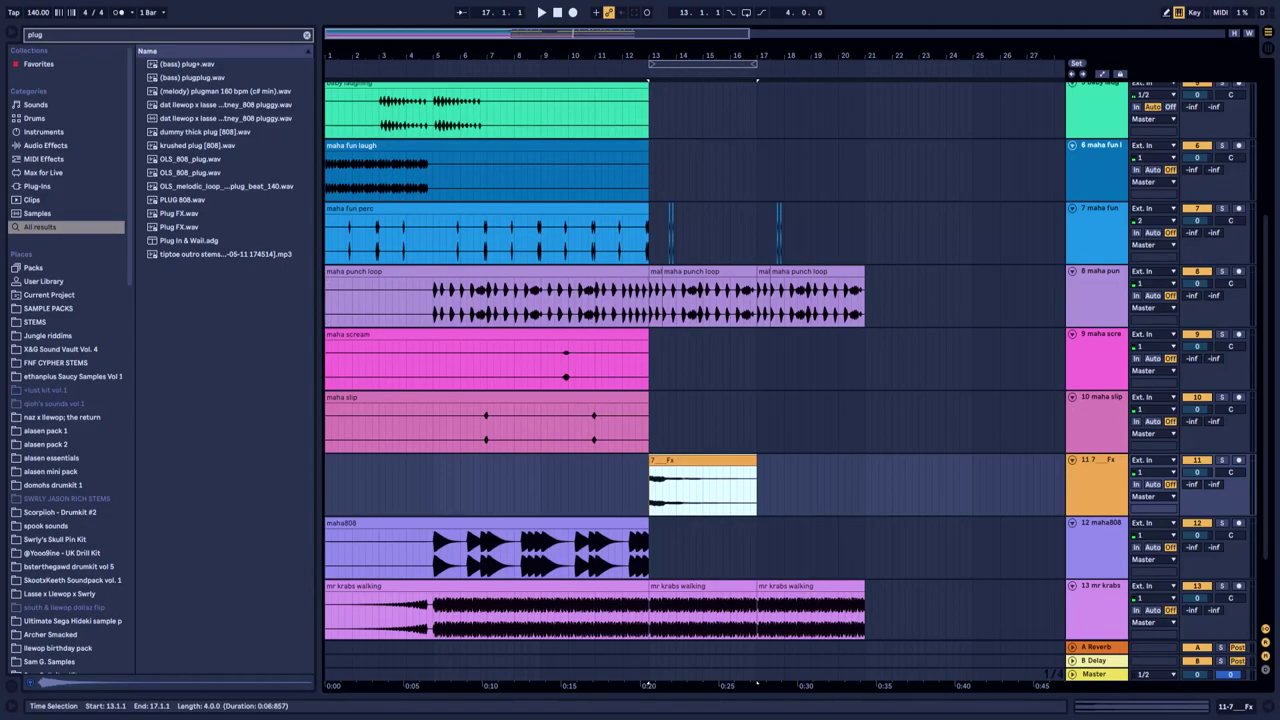
Play the arrangement leading into the 7___Fx clip at bar 13 to hear it in context, and stop playback.
{"action": "left_click", "coordinate": [595, 485]}
{"action": "left_click", "coordinate": [541, 12]}
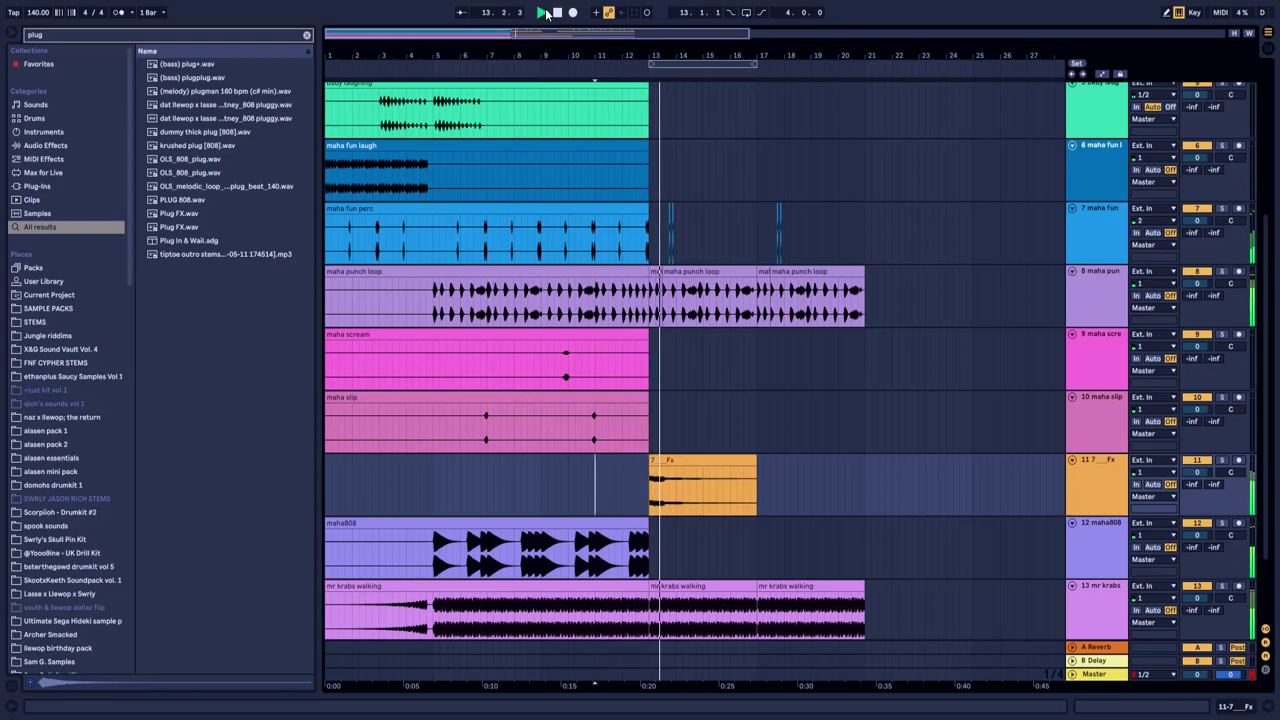
{"action": "left_click", "coordinate": [557, 12]}
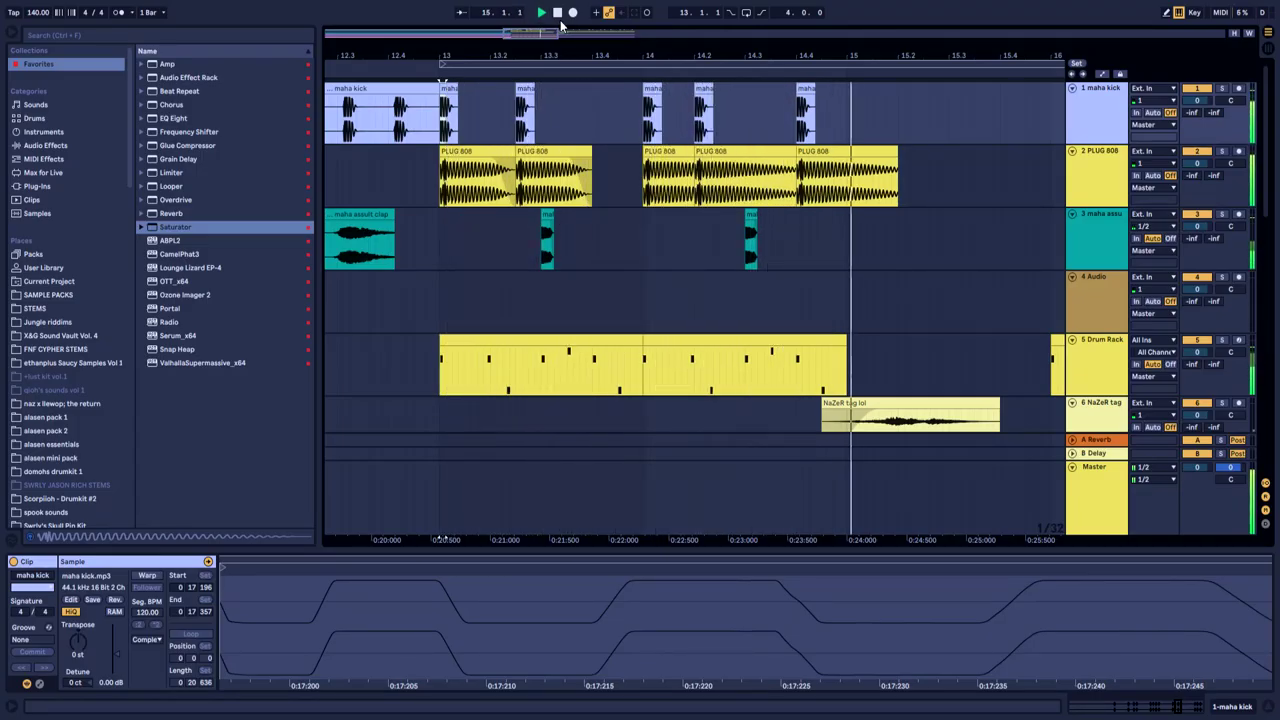
Listen to the drums and PLUG 808 pattern from bar 17, stop playback, and select the PLUG 808 and kick clips at 17.2.
{"action": "left_click_drag", "start_coordinate": [705, 55], "coordinate": [565, 30]}
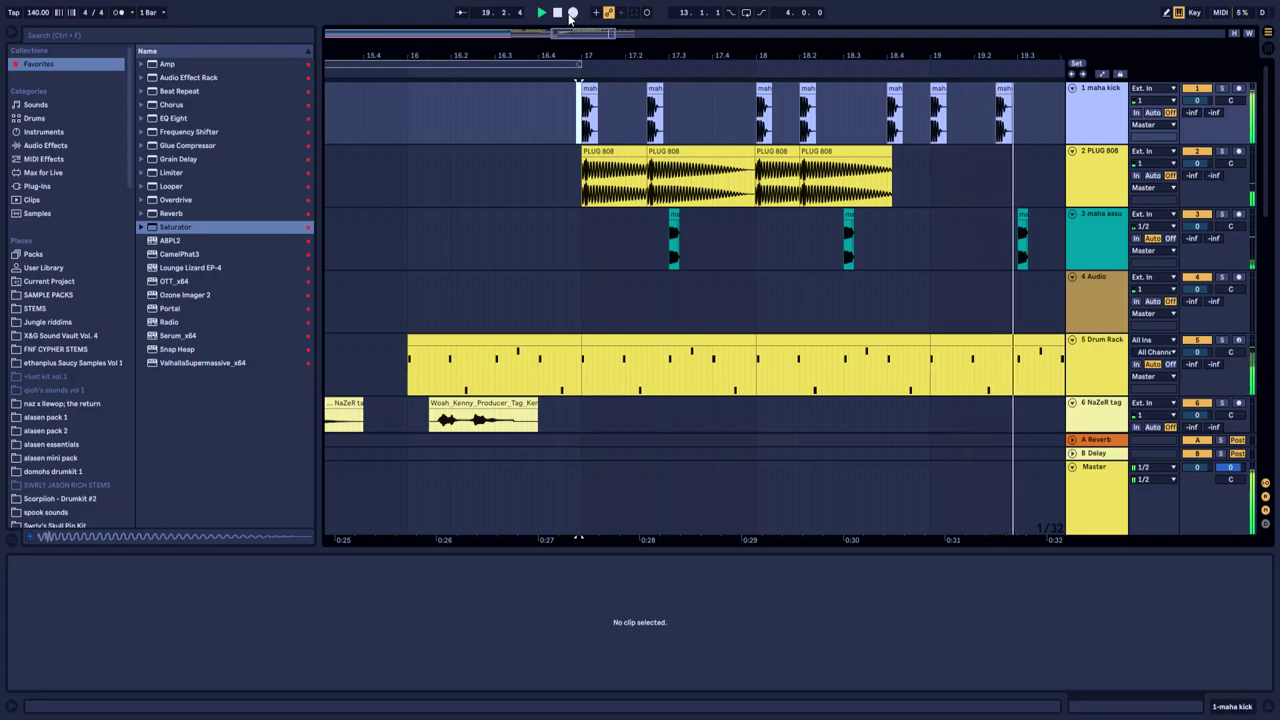
{"action": "key", "text": "space"}
{"action": "left_click", "coordinate": [734, 156]}
{"action": "left_click", "coordinate": [656, 110]}
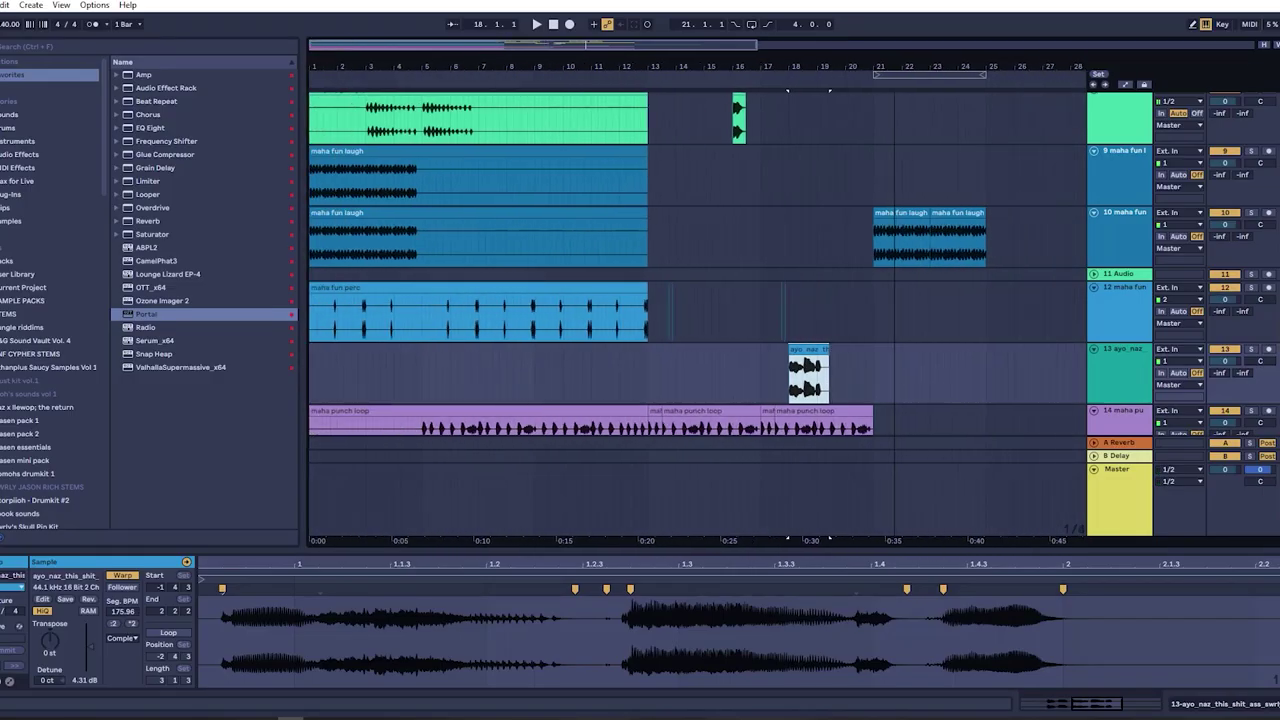
{"action": "scroll", "coordinate": [905, 229], "scroll_direction": "down", "scroll_amount": 3}
{"action": "scroll", "coordinate": [796, 229], "scroll_direction": "up", "scroll_amount": 4}
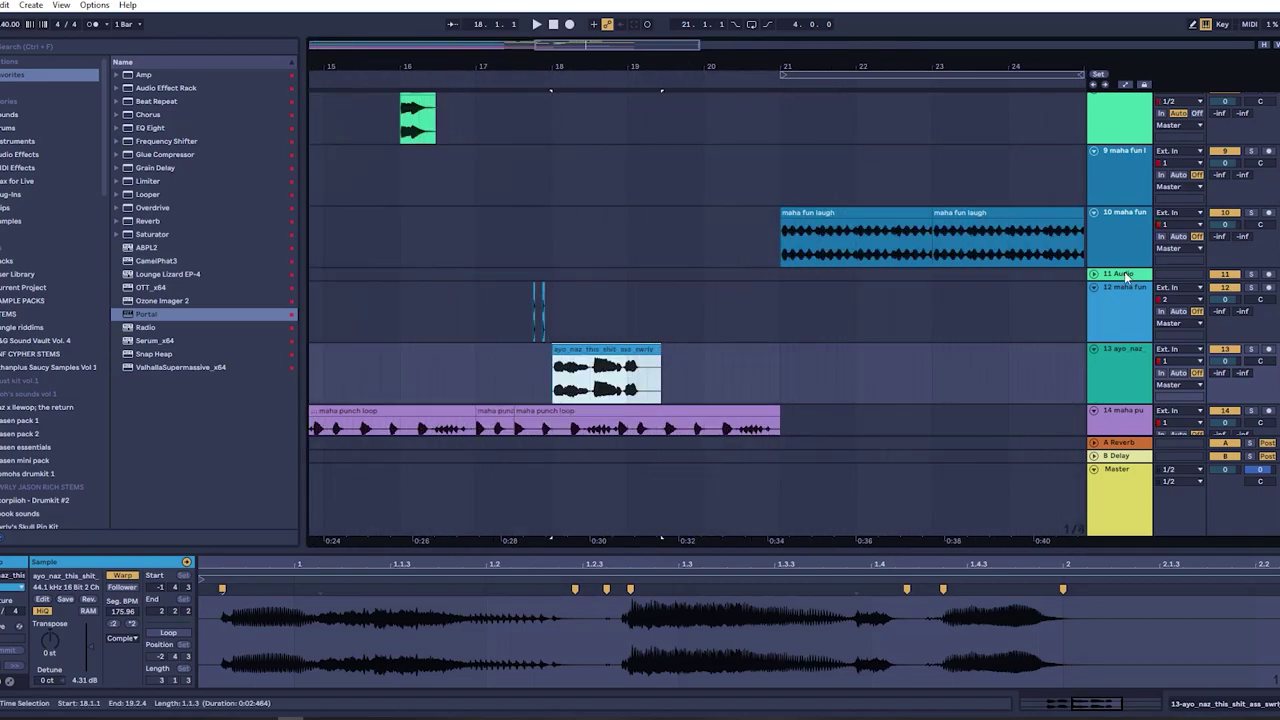
{"action": "right_click", "coordinate": [1120, 340]}
{"action": "left_click", "coordinate": [1150, 428]}
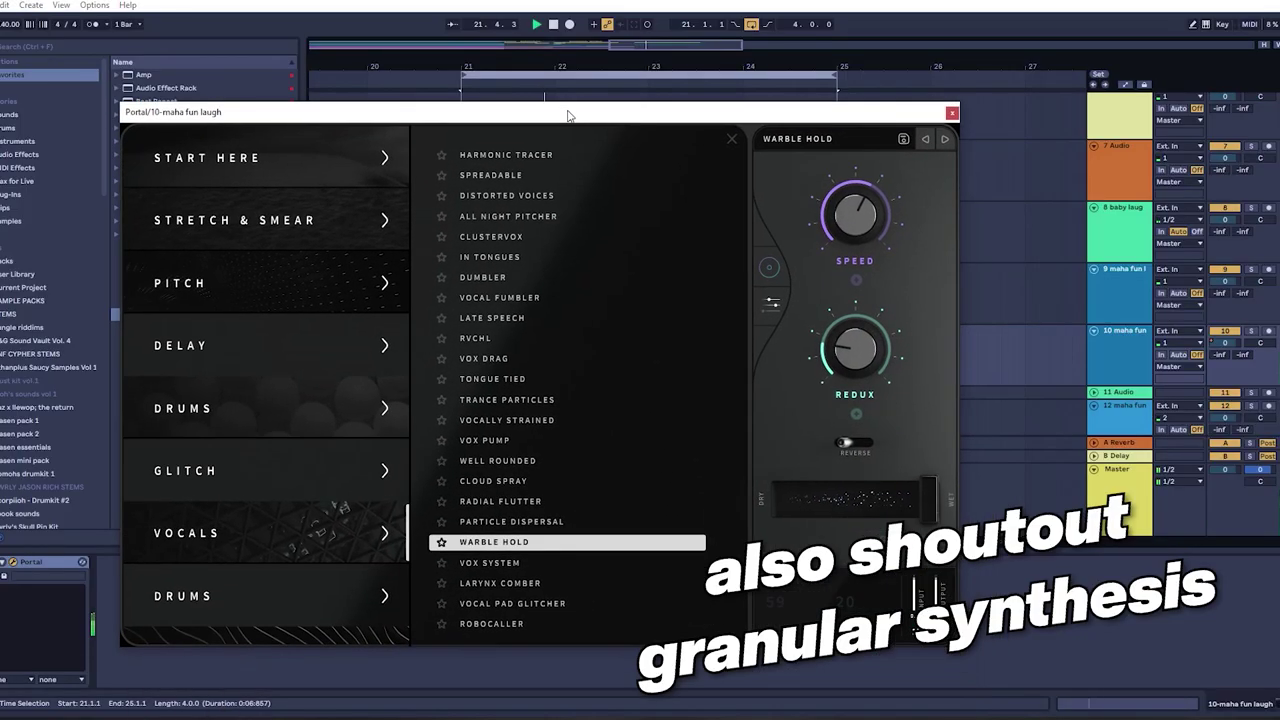
Audition Portal's Vocal Pad Glitcher vocal preset, load Robocaller on the maha fun laugh track, and close the plugin.
{"action": "left_click", "coordinate": [530, 603]}
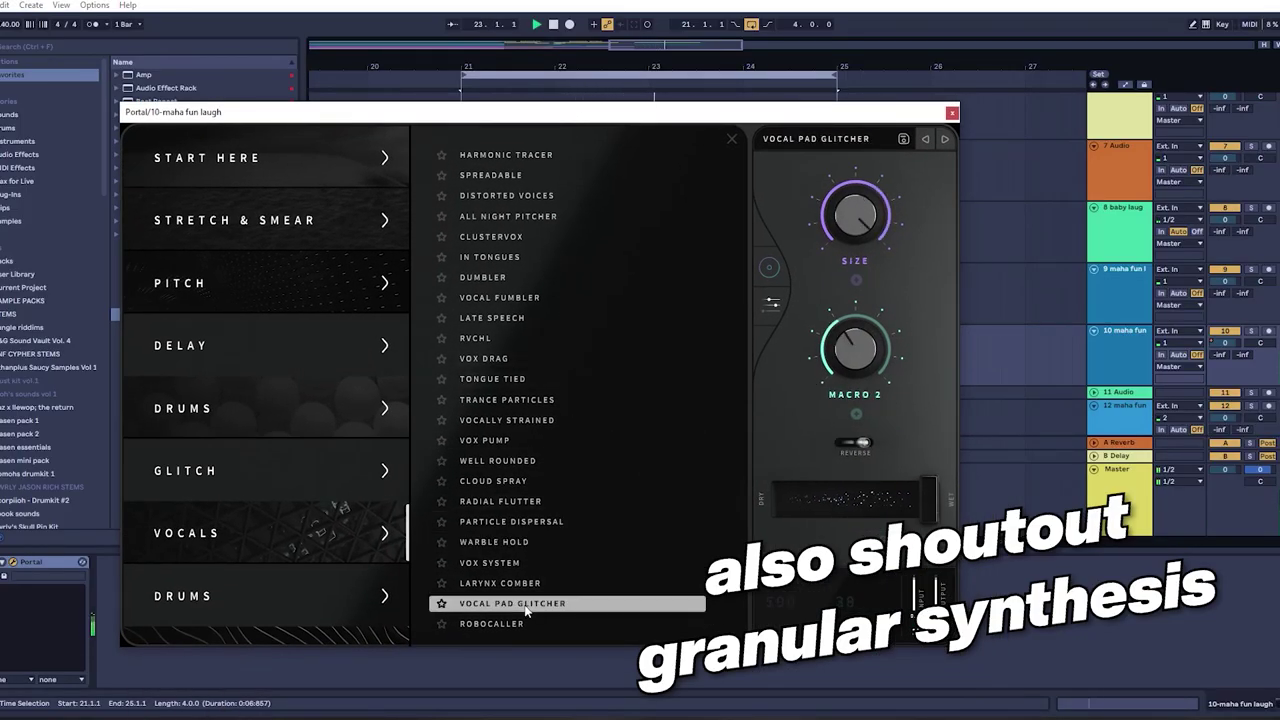
{"action": "left_click", "coordinate": [510, 623]}
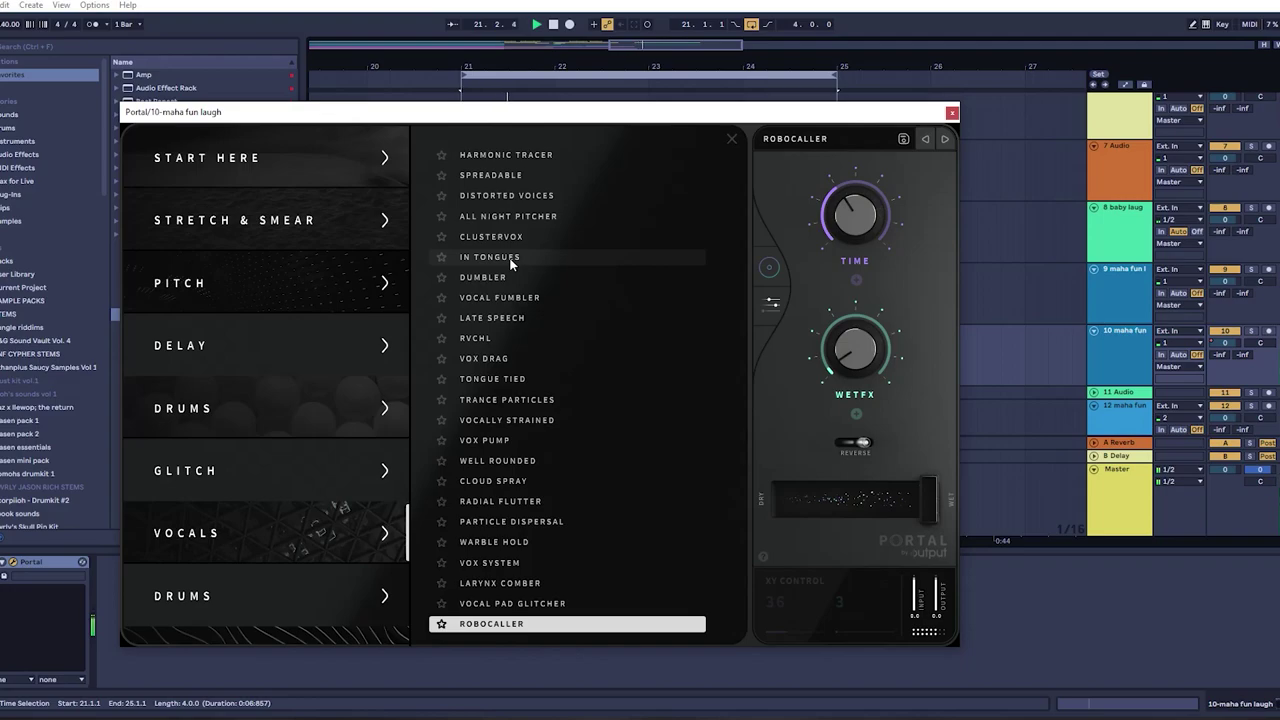
{"action": "left_click", "coordinate": [952, 113]}
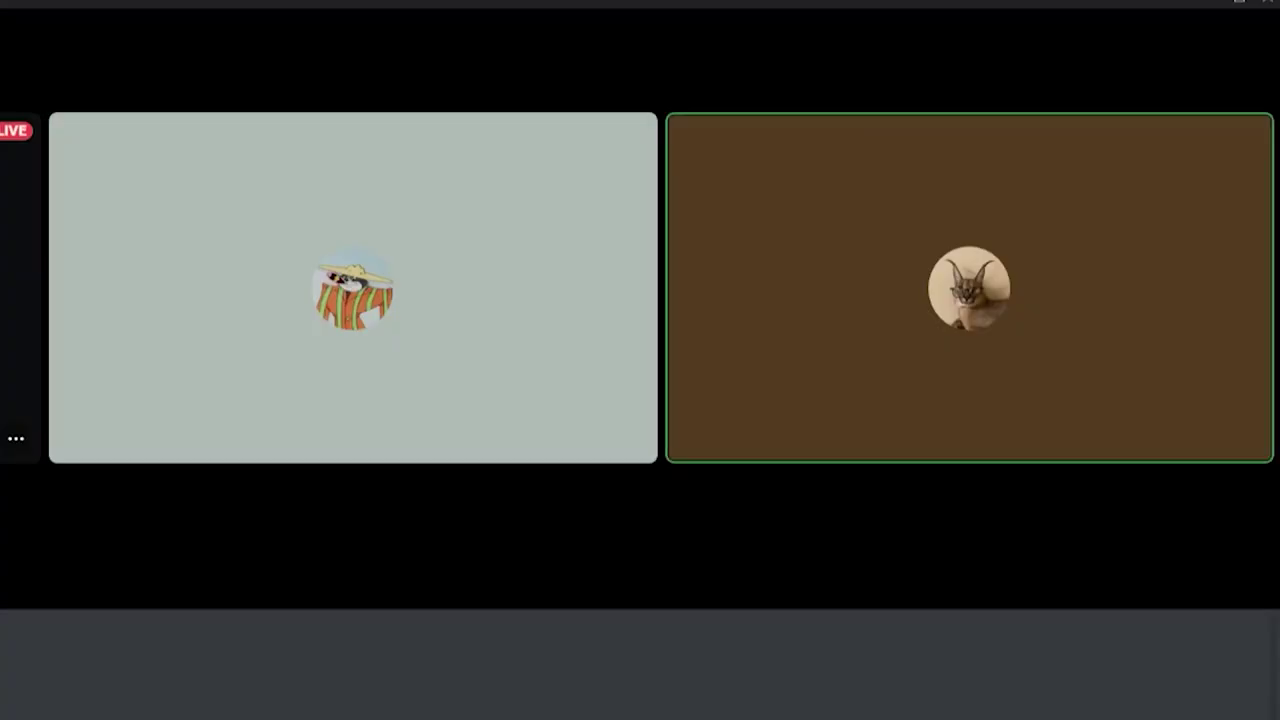
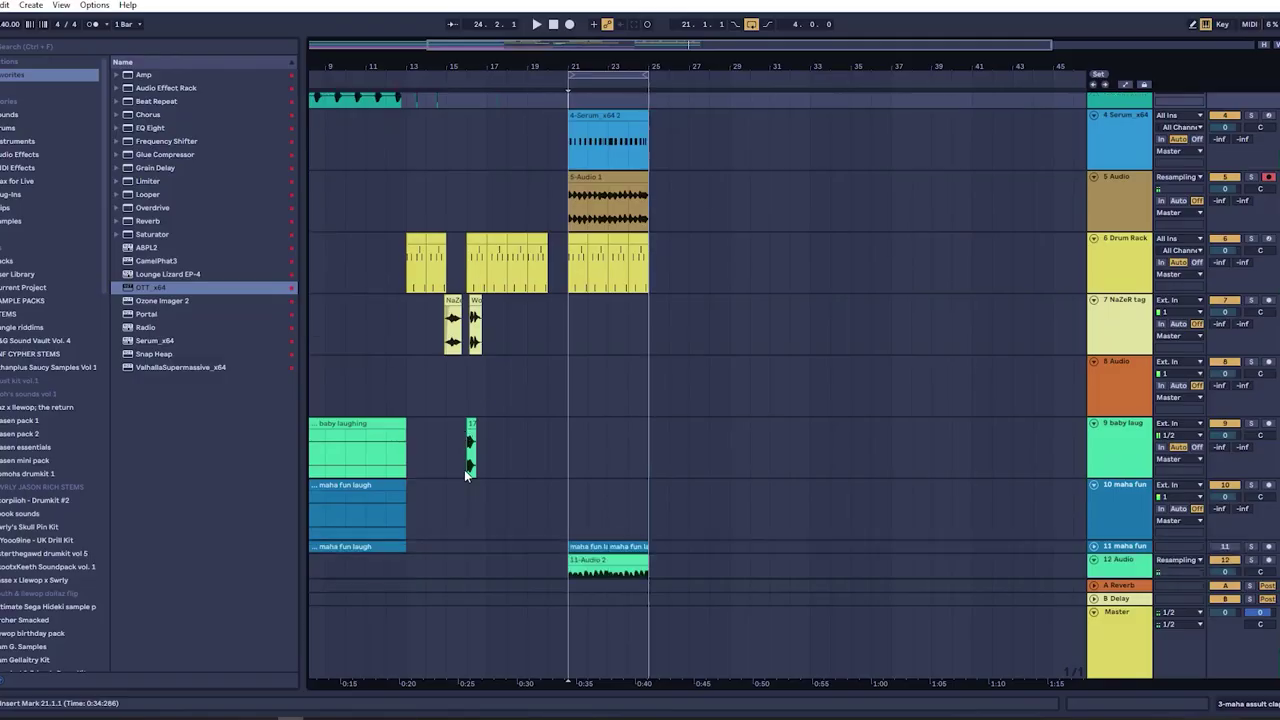
Copy the 17___Fx clip from bar 16 to bar 22 on the baby laughing track.
{"action": "scroll", "coordinate": [466, 474], "scroll_direction": "down", "scroll_amount": 1}
{"action": "left_click", "coordinate": [472, 412]}
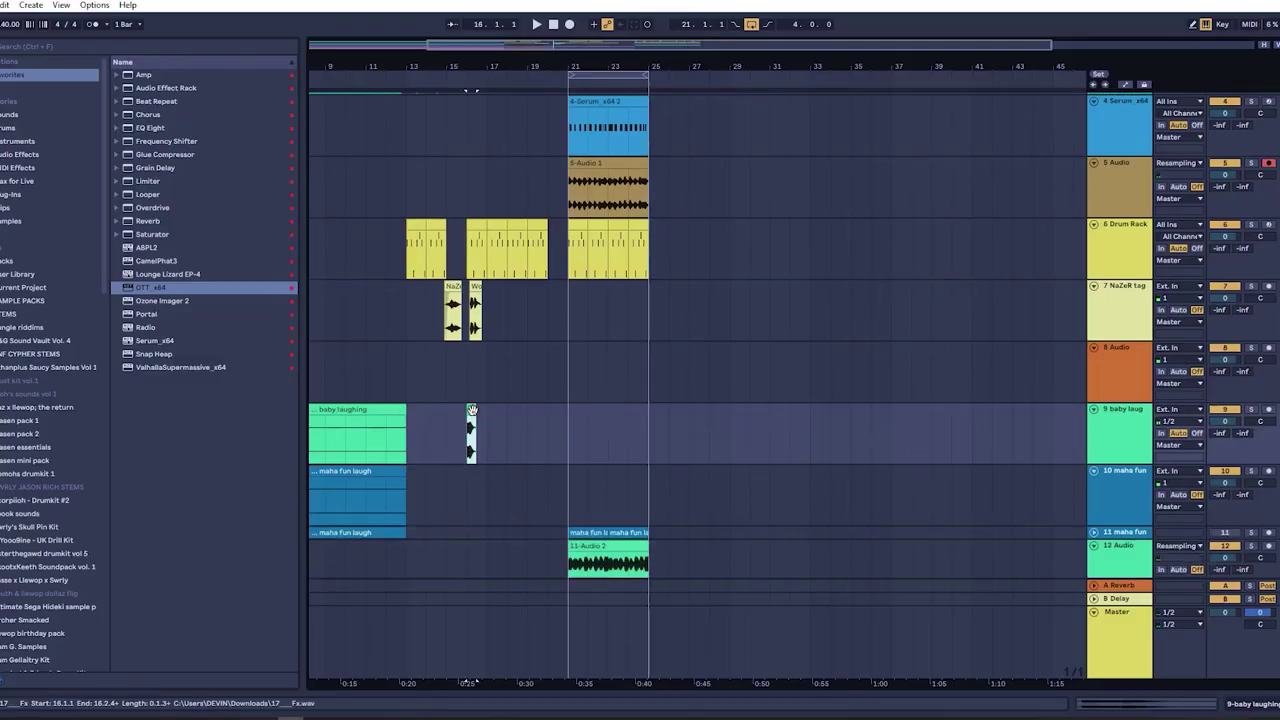
{"action": "key", "text": "ctrl+v"}
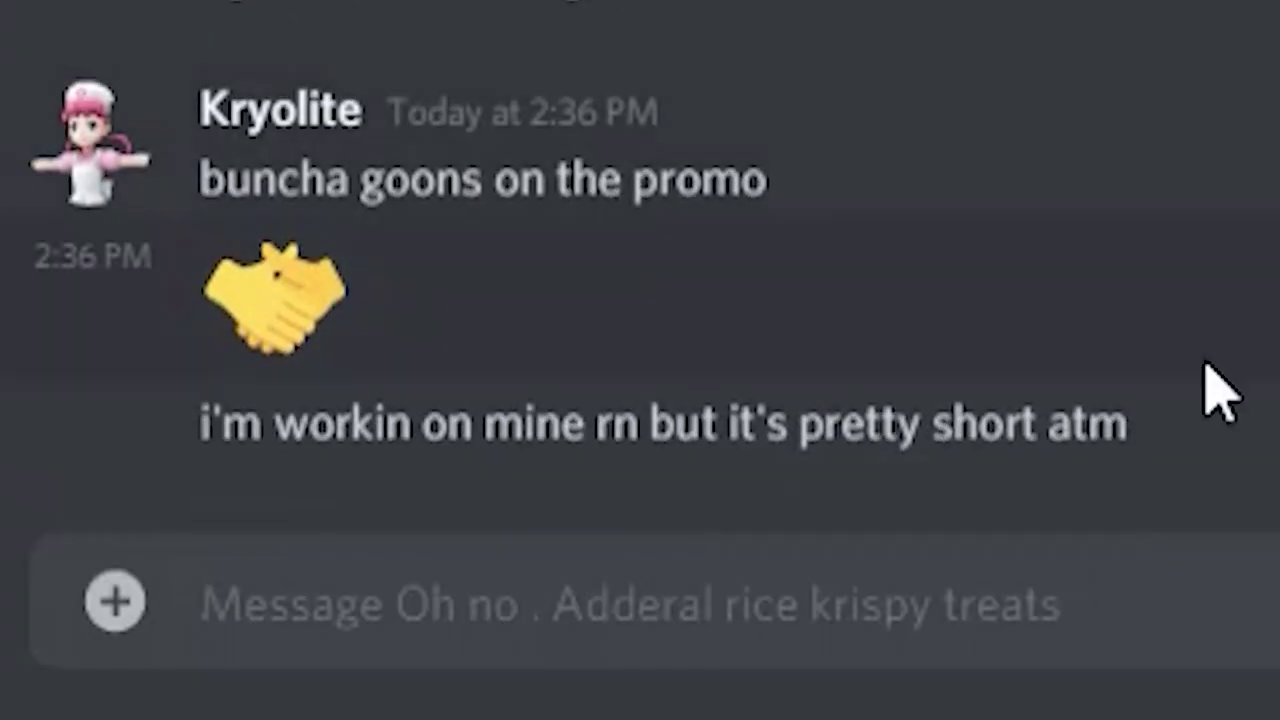
Send the Discord group chat the message "i wanna apologize in advance for my next video".
{"action": "left_click", "coordinate": [437, 662]}
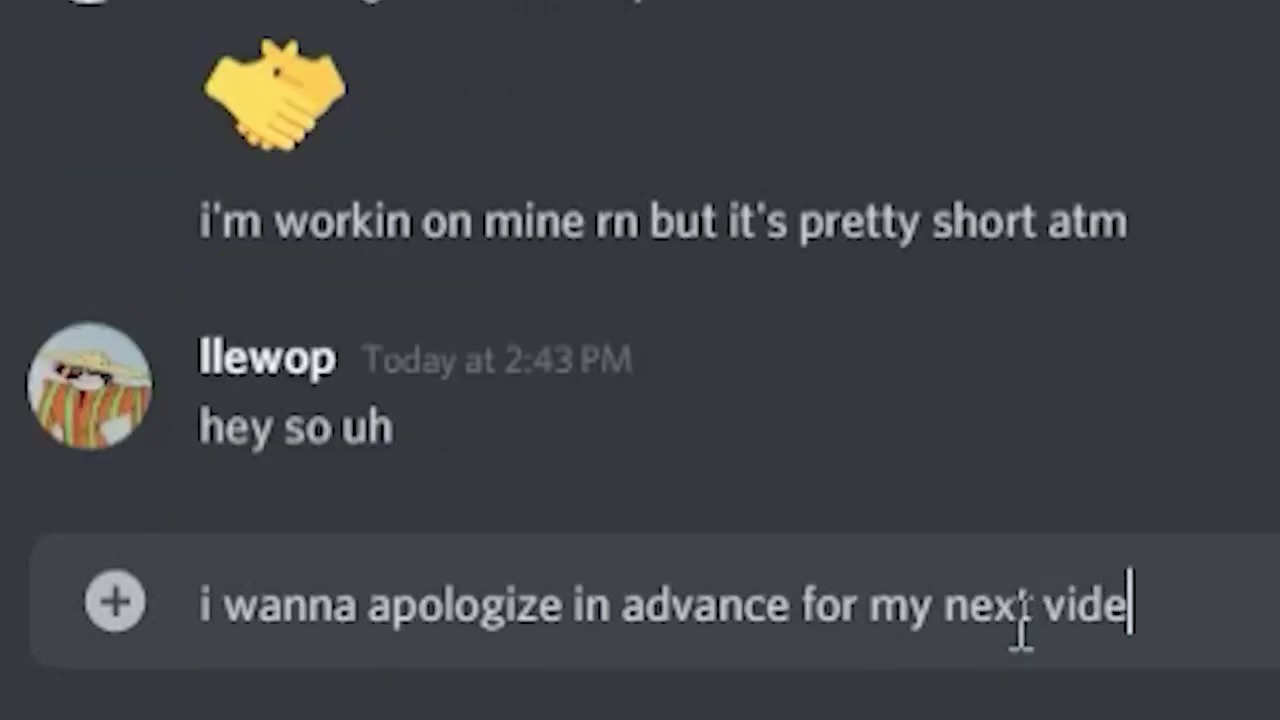
{"action": "type", "text": "o"}
{"action": "key", "text": "Return"}
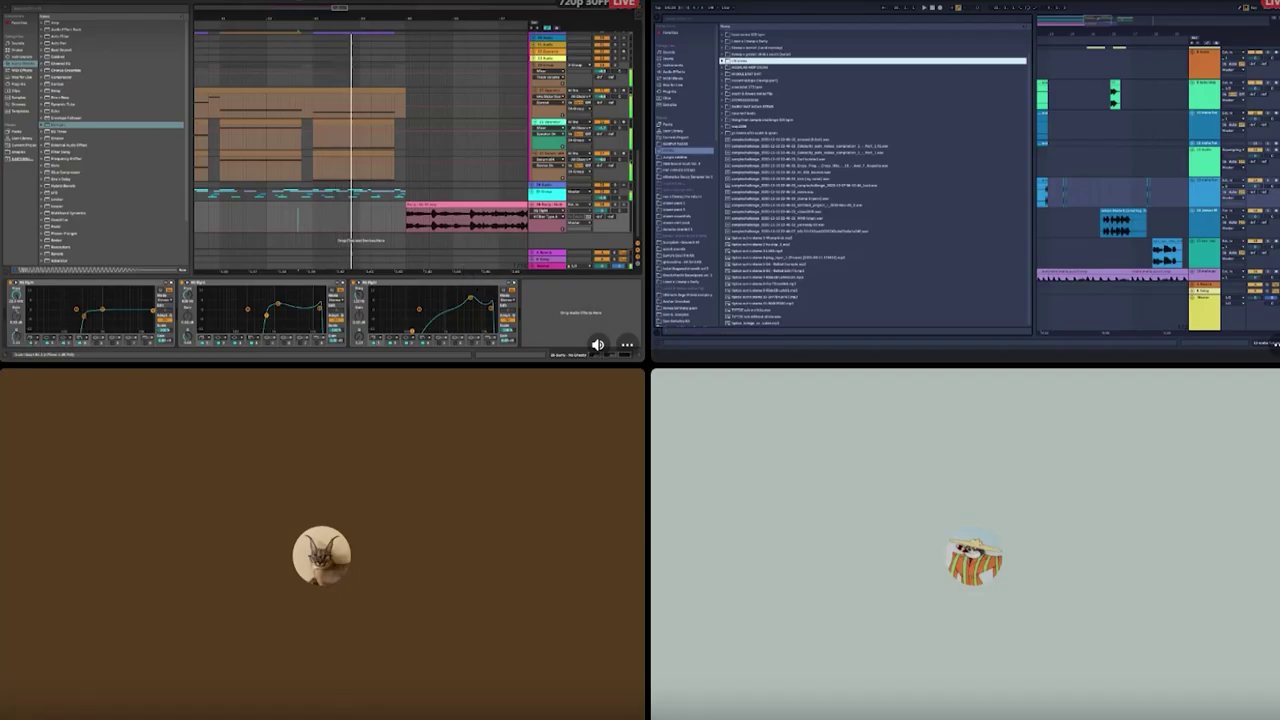
Insert an audio track beneath the Jetson Made It track and move the towomad [vox] clip onto it at bar 19.
{"action": "left_click", "coordinate": [463, 275]}
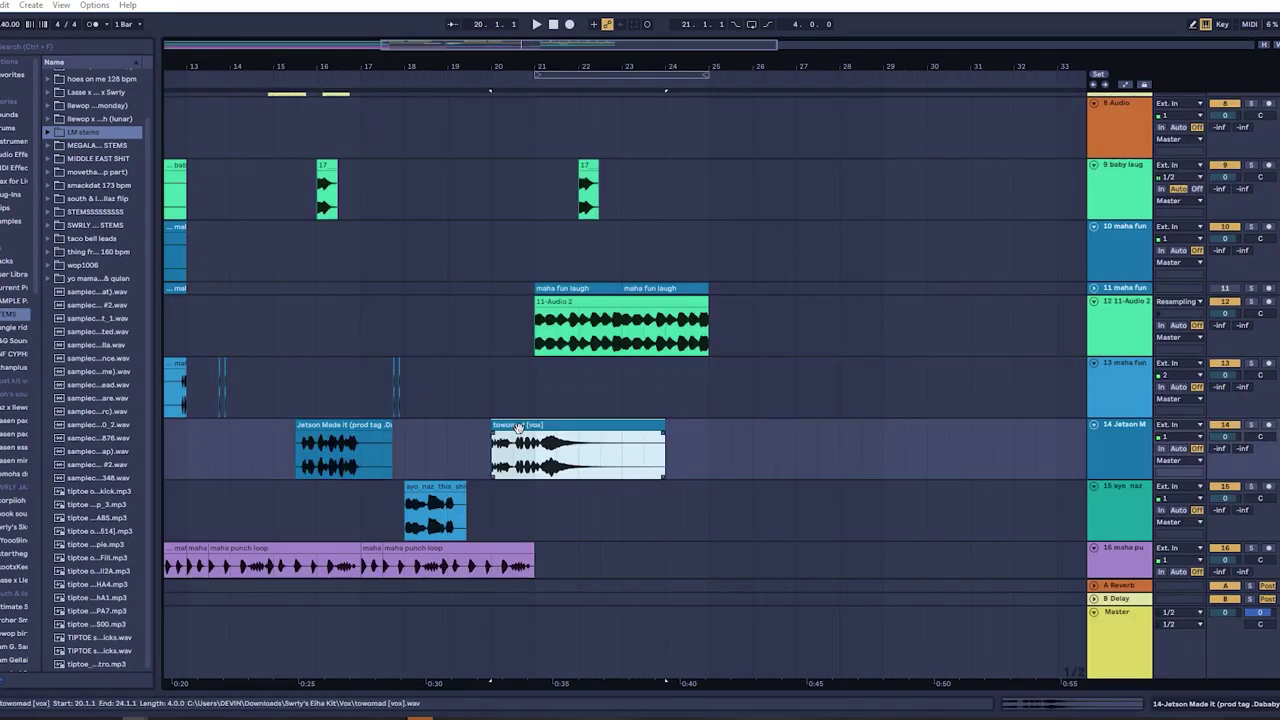
{"action": "right_click", "coordinate": [1097, 447]}
{"action": "left_click", "coordinate": [1165, 557]}
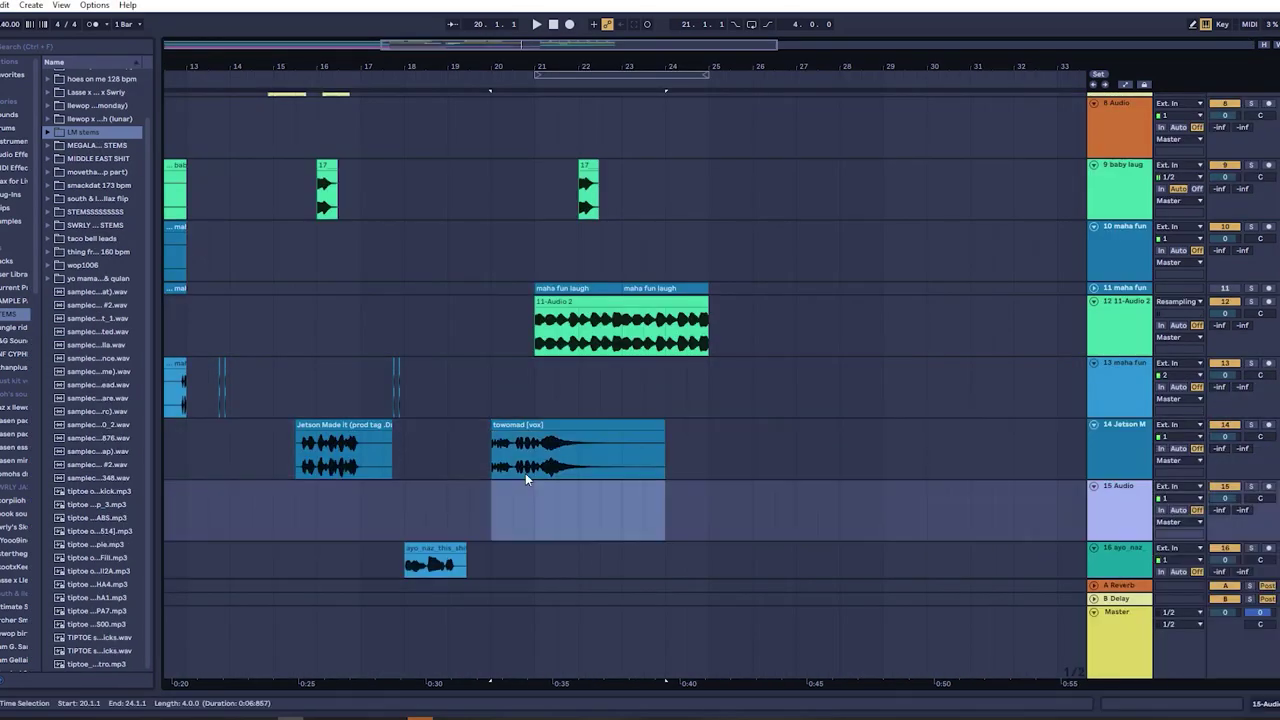
{"action": "left_click_drag", "start_coordinate": [560, 424], "coordinate": [516, 492]}
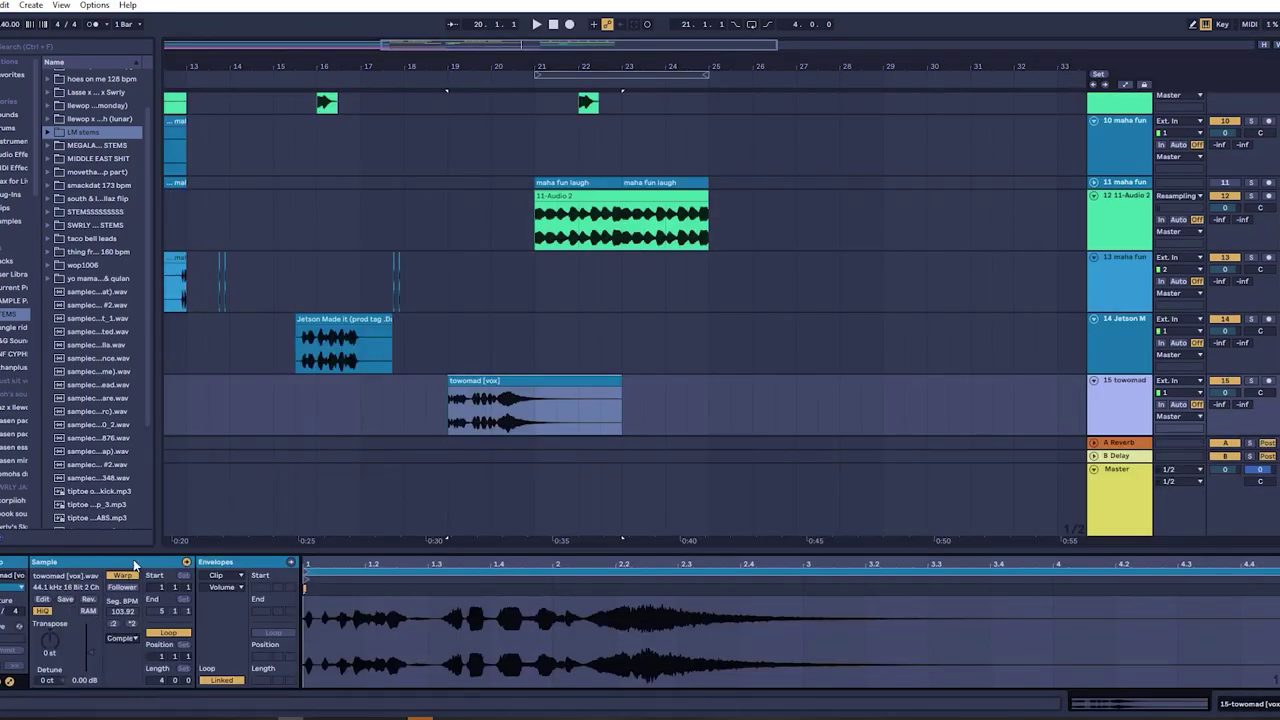
Turn off warping for the towomad [vox] clip, and stop playback after hearing it lead into the 11-Audio 2 section.
{"action": "left_click", "coordinate": [127, 577]}
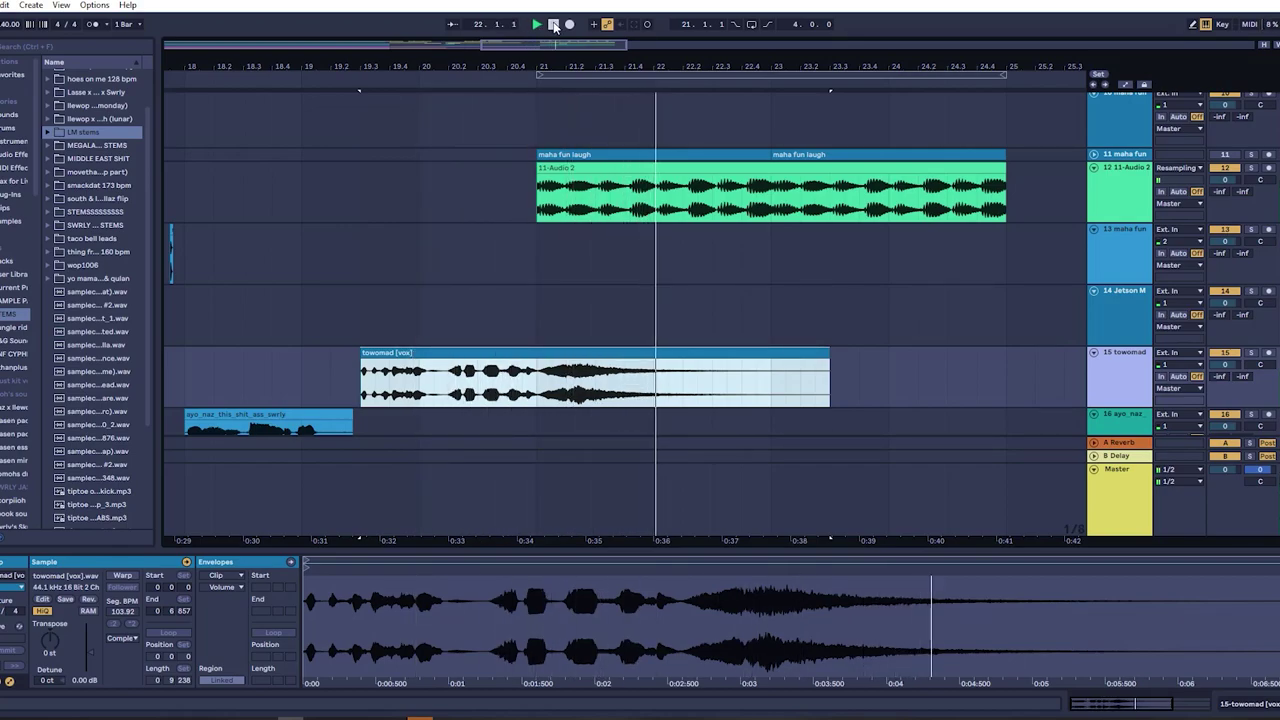
{"action": "left_click", "coordinate": [554, 24]}
{"action": "scroll", "coordinate": [620, 300], "scroll_direction": "down", "scroll_amount": 5}
{"action": "scroll", "coordinate": [735, 245], "scroll_direction": "up", "scroll_amount": 10}
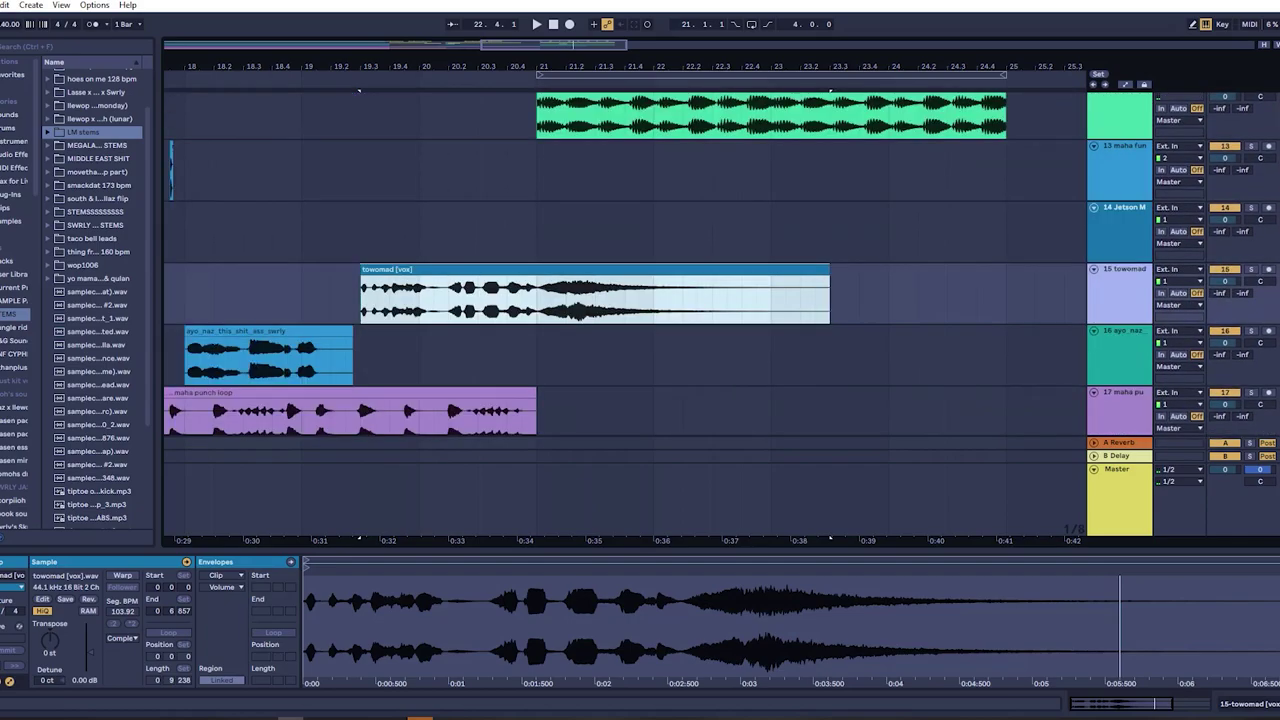
Place the insert marker at 23.3.1 on the NaZeR tag track.
{"action": "left_click", "coordinate": [682, 298]}
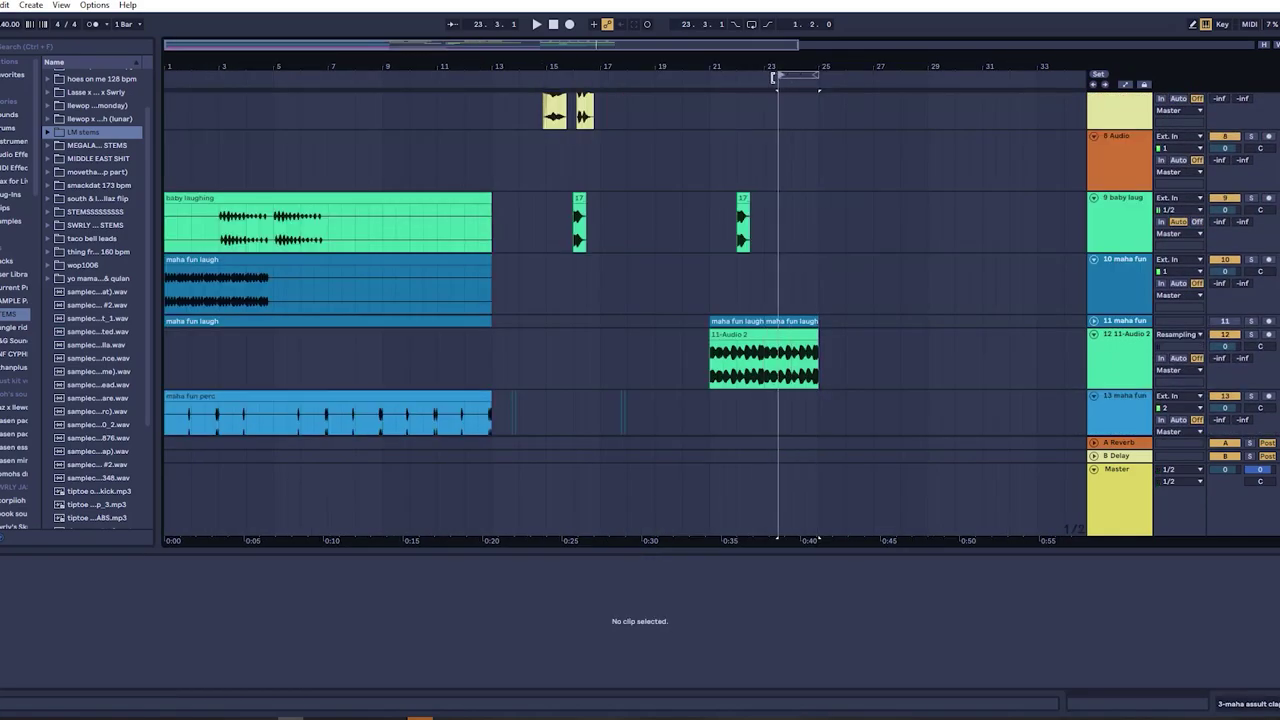
{"action": "left_click", "coordinate": [770, 106]}
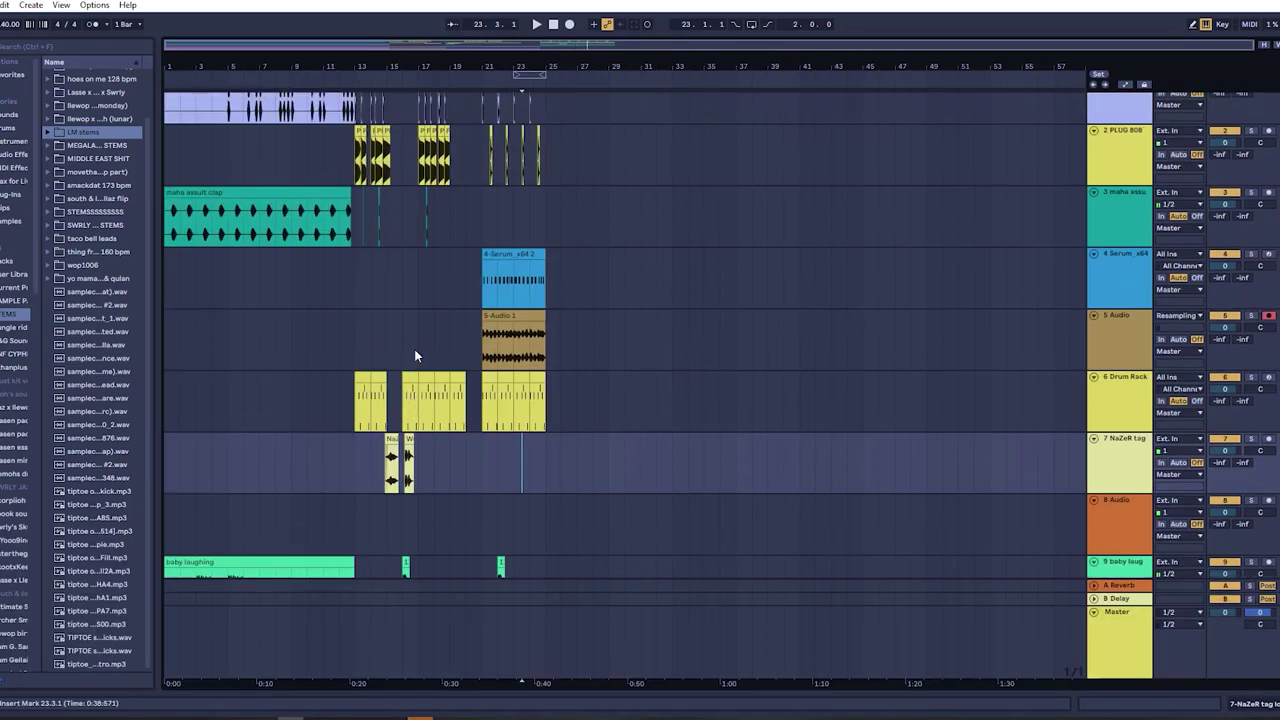
{"action": "scroll", "coordinate": [412, 352], "scroll_direction": "up", "scroll_amount": 2}
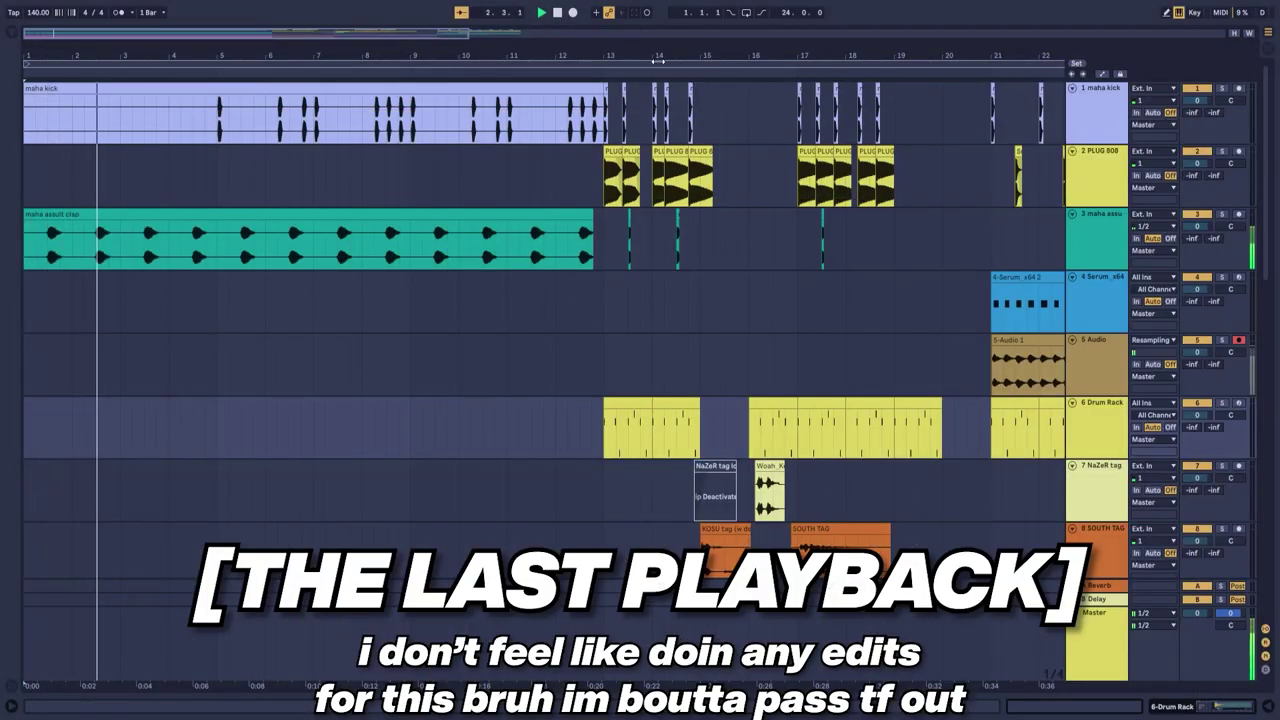
Follow the final playback from the intro to bar 23, examining the clips on all tracks of the arrangement.
{"action": "left_click_drag", "start_coordinate": [194, 52], "coordinate": [194, 108]}
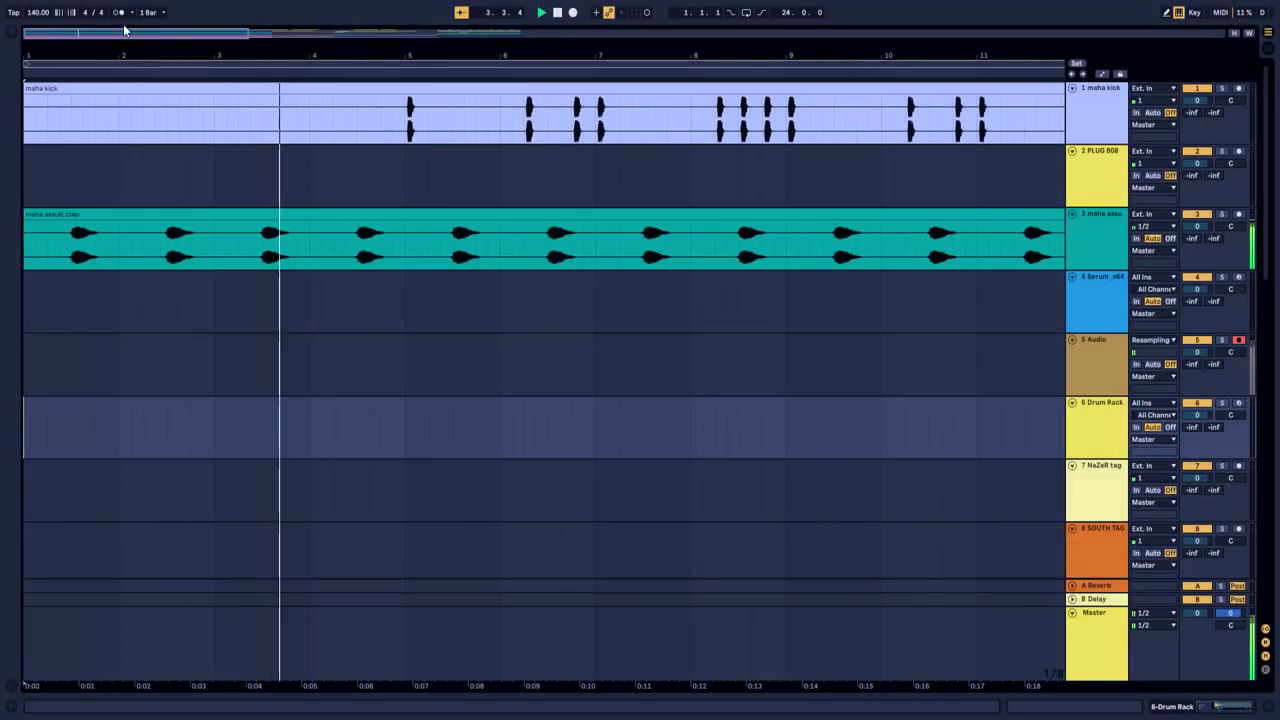
{"action": "scroll", "coordinate": [1263, 461], "scroll_direction": "down", "scroll_amount": 10}
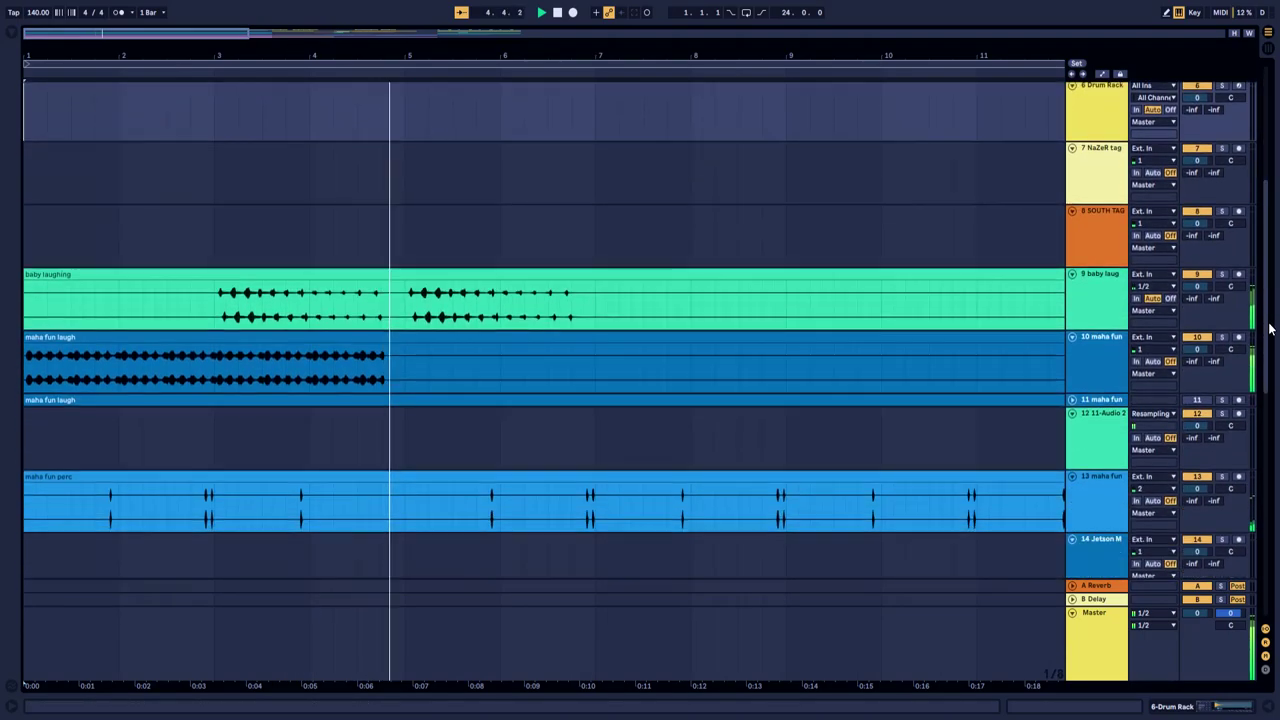
{"action": "scroll", "coordinate": [1263, 461], "scroll_direction": "down", "scroll_amount": 5}
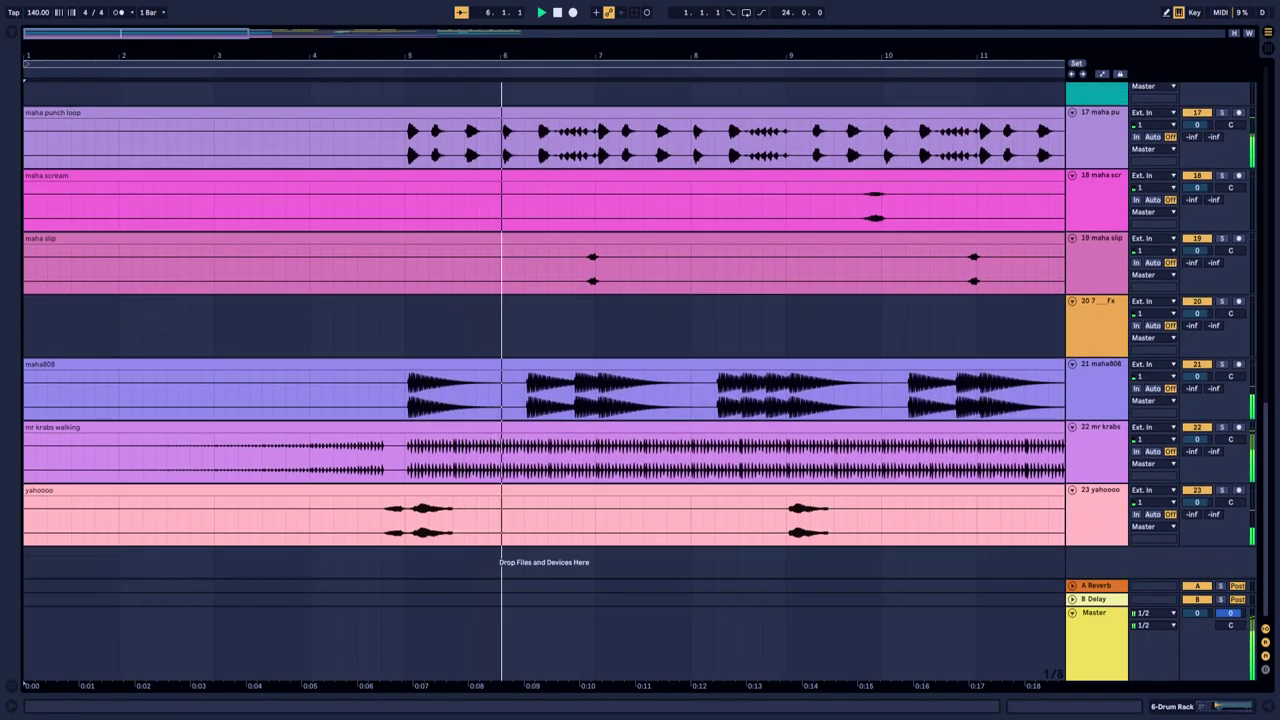
{"action": "scroll", "coordinate": [1263, 128], "scroll_direction": "up", "scroll_amount": 15}
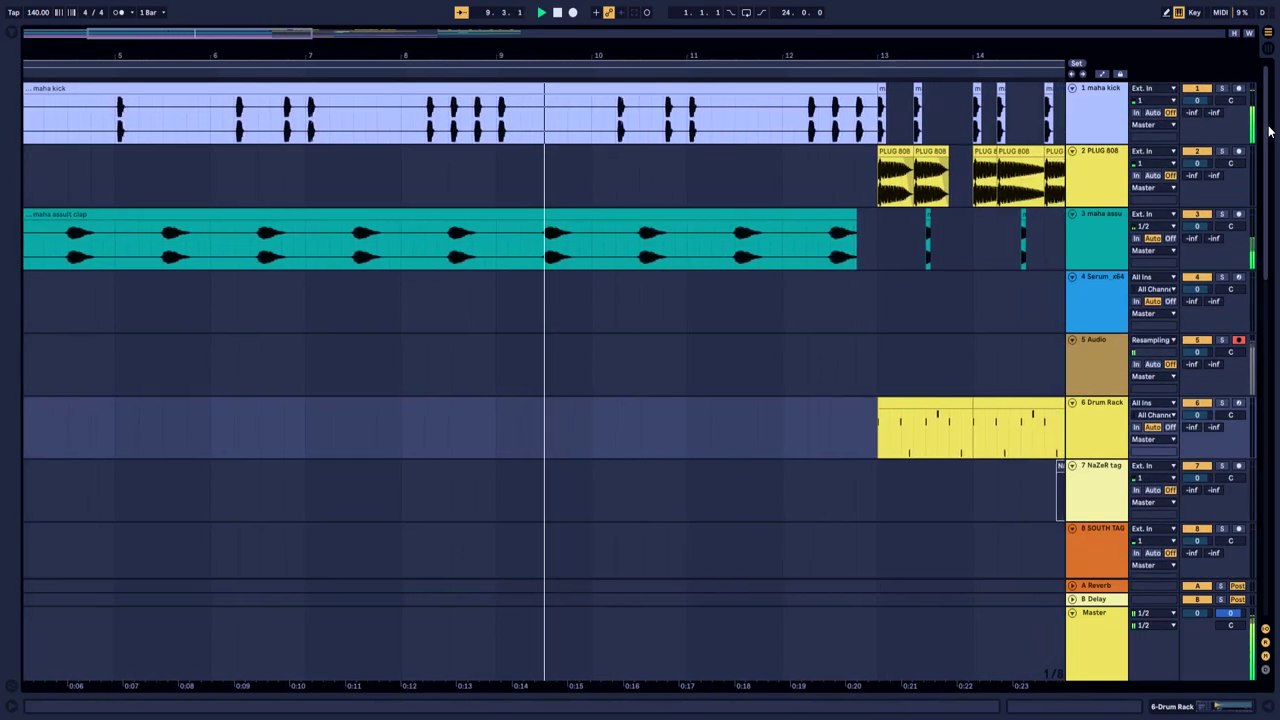
{"action": "scroll", "coordinate": [1268, 130], "scroll_direction": "down", "scroll_amount": 3}
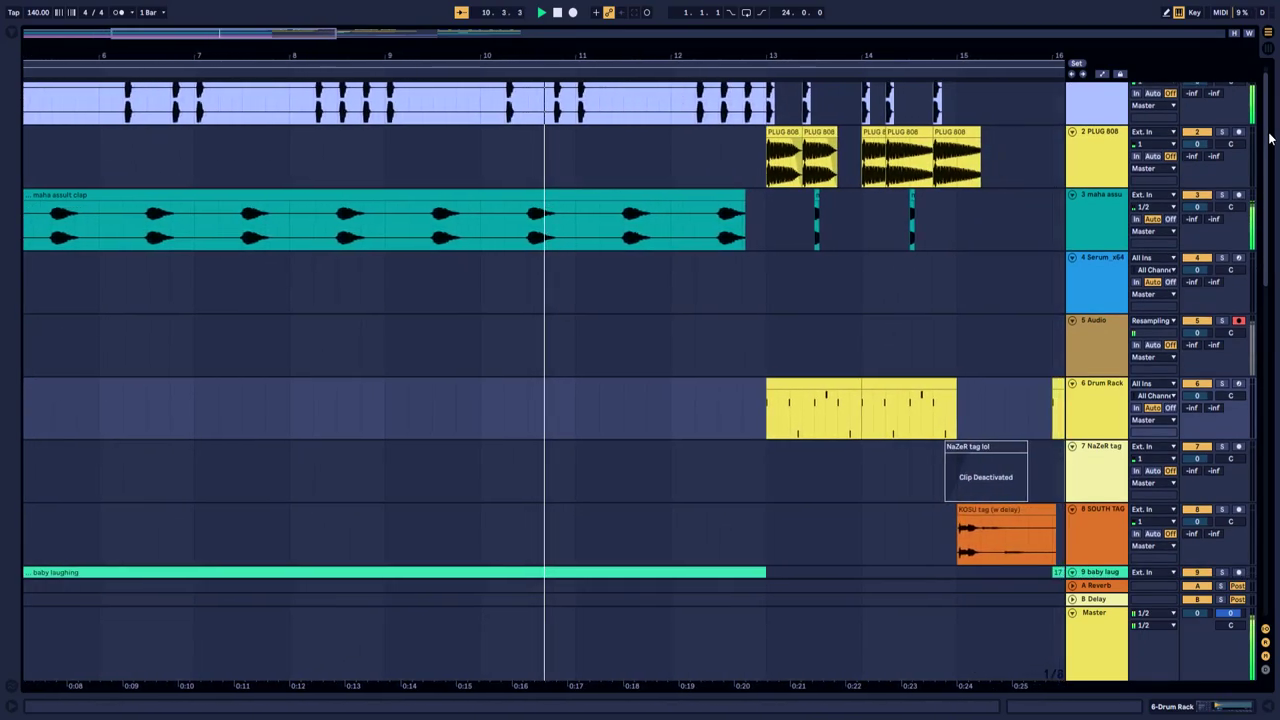
{"action": "left_click_drag", "start_coordinate": [1270, 145], "coordinate": [1200, 91]}
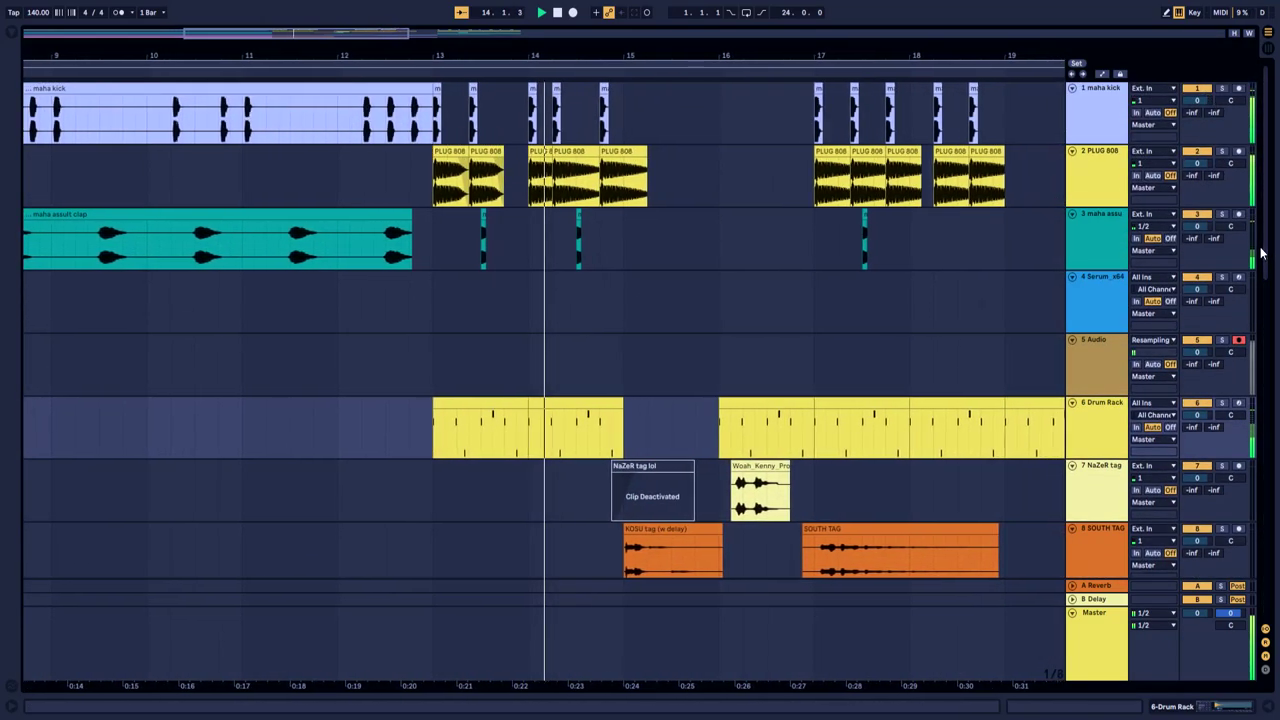
{"action": "left_click_drag", "start_coordinate": [1270, 255], "coordinate": [1274, 304]}
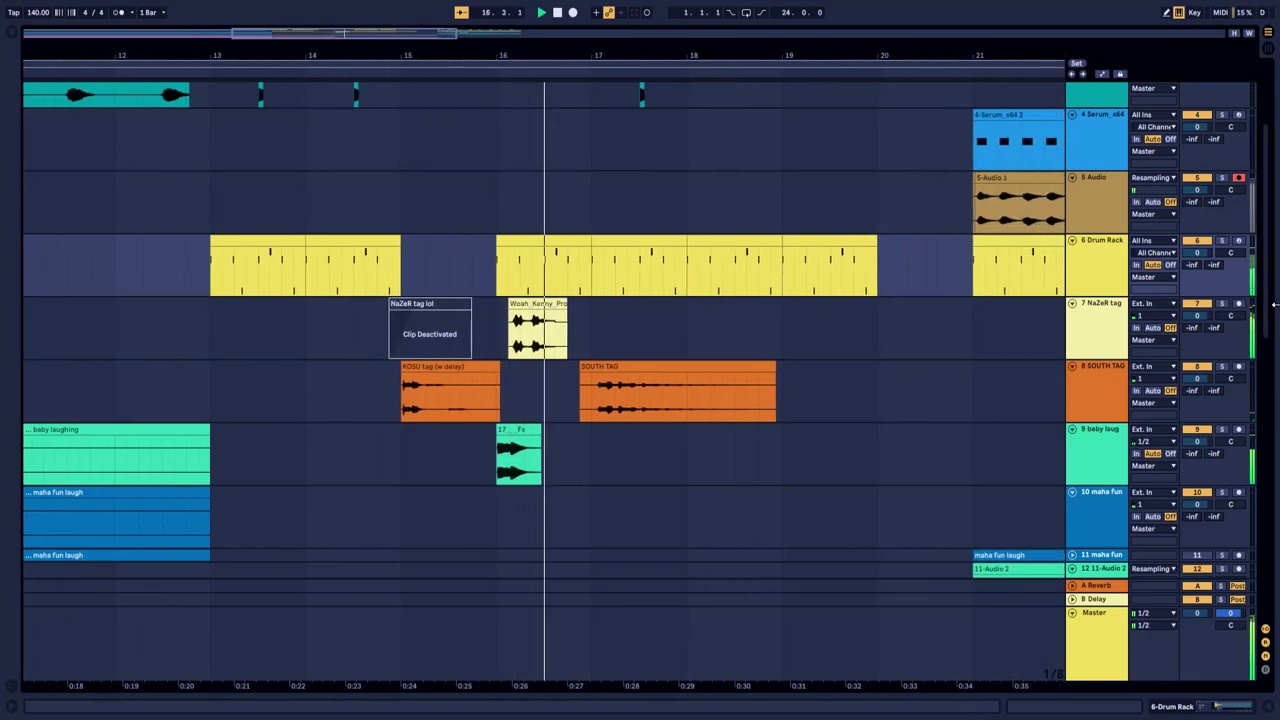
{"action": "left_click_drag", "start_coordinate": [1270, 302], "coordinate": [1209, 198]}
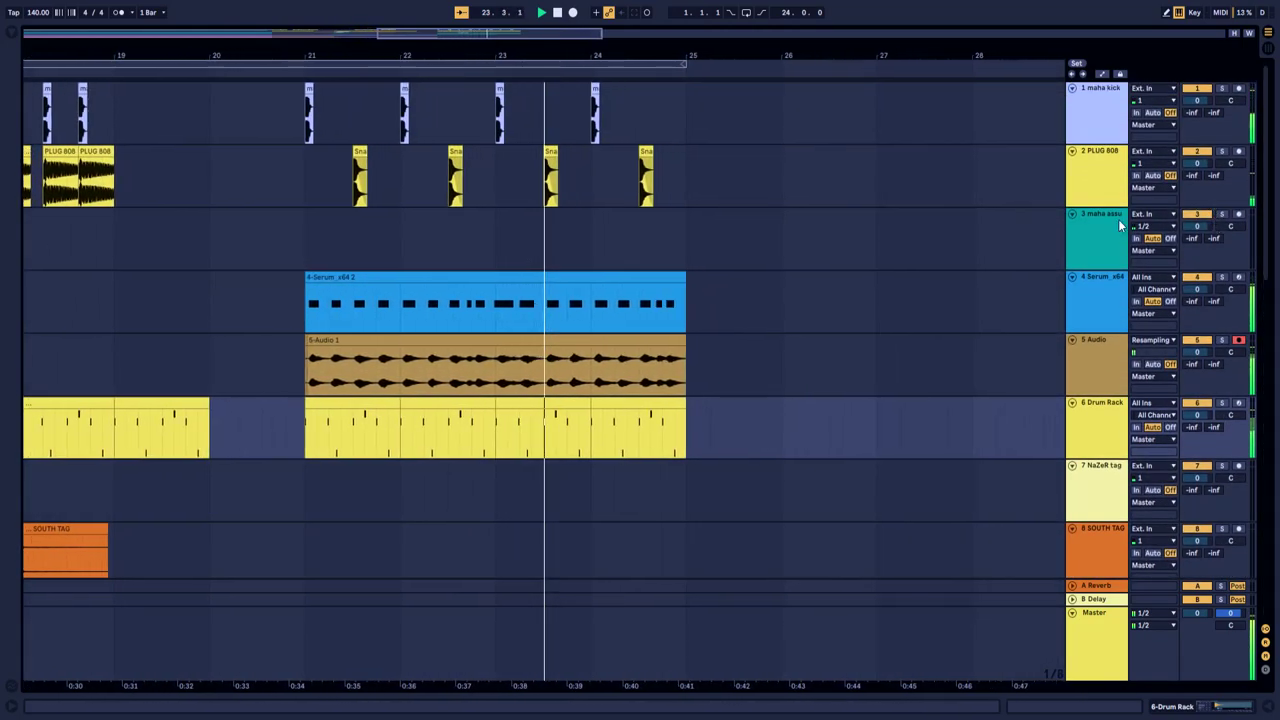